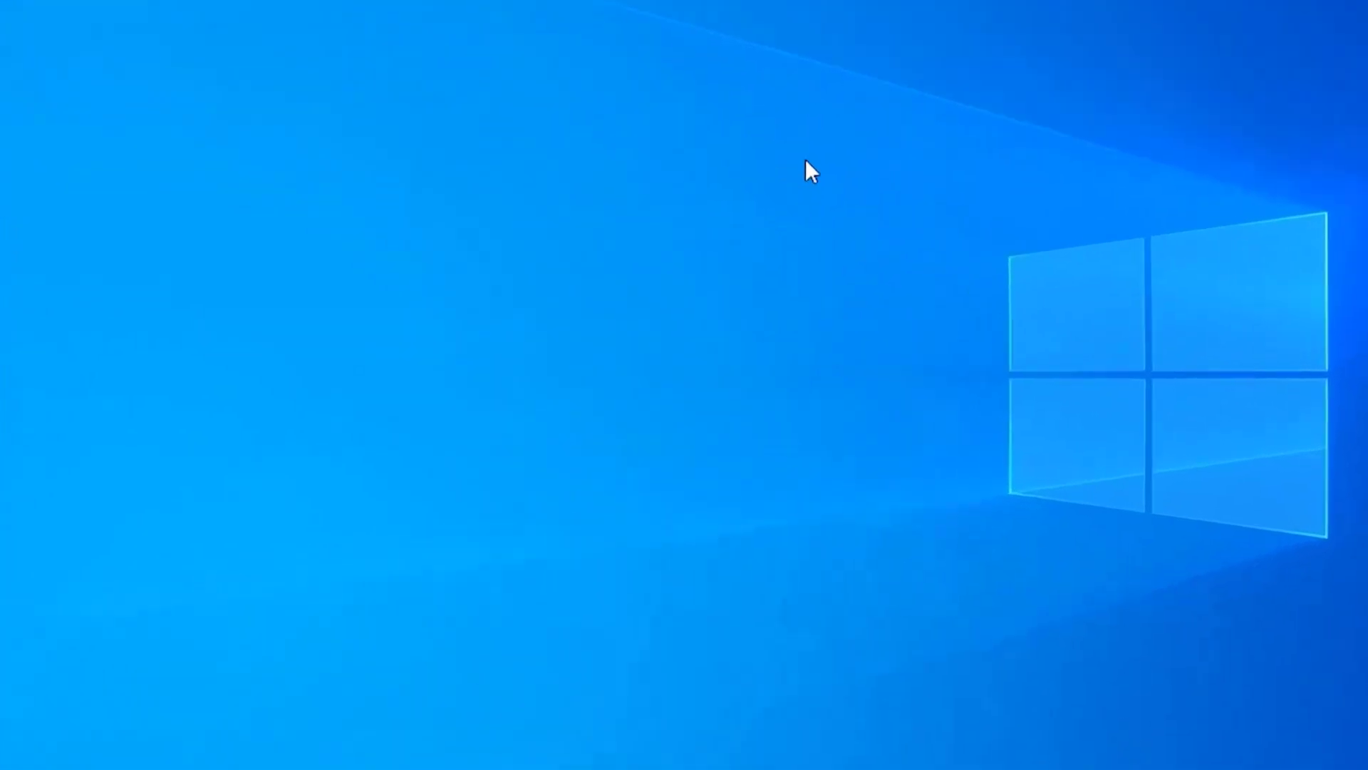
Open the Display 1 adapter properties to check memory: 128 MB dedicated, 2176 MB total graphics.
right_click(689, 227)
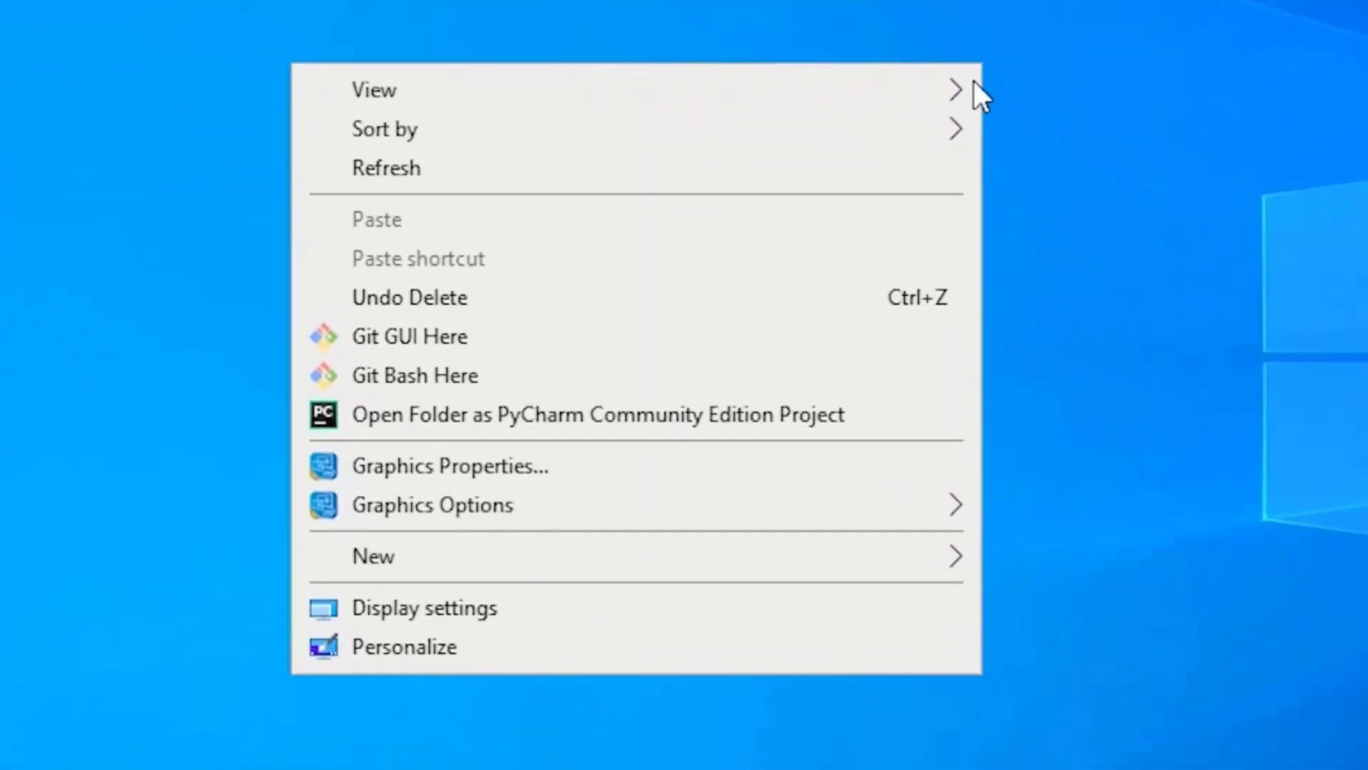
left_click(690, 612)
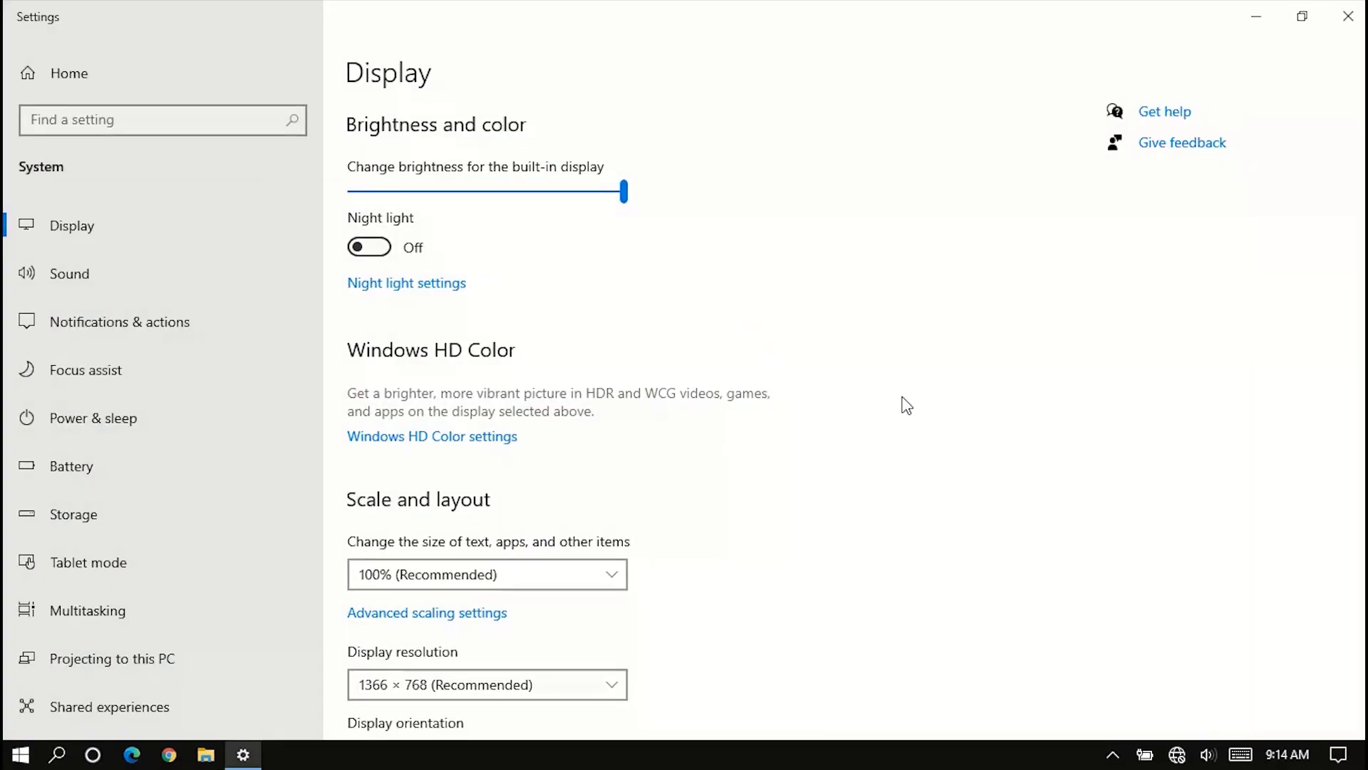
scroll(911, 383, "down", 5)
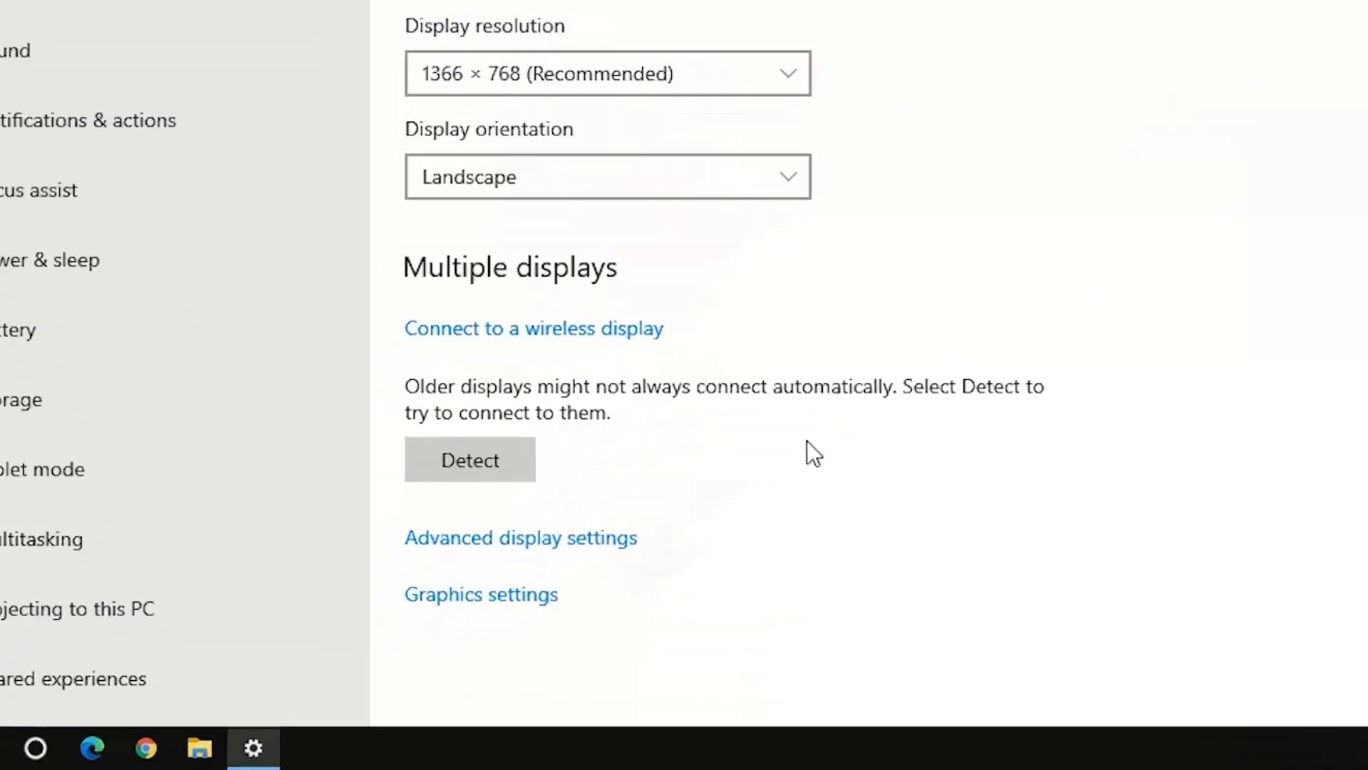
left_click(600, 535)
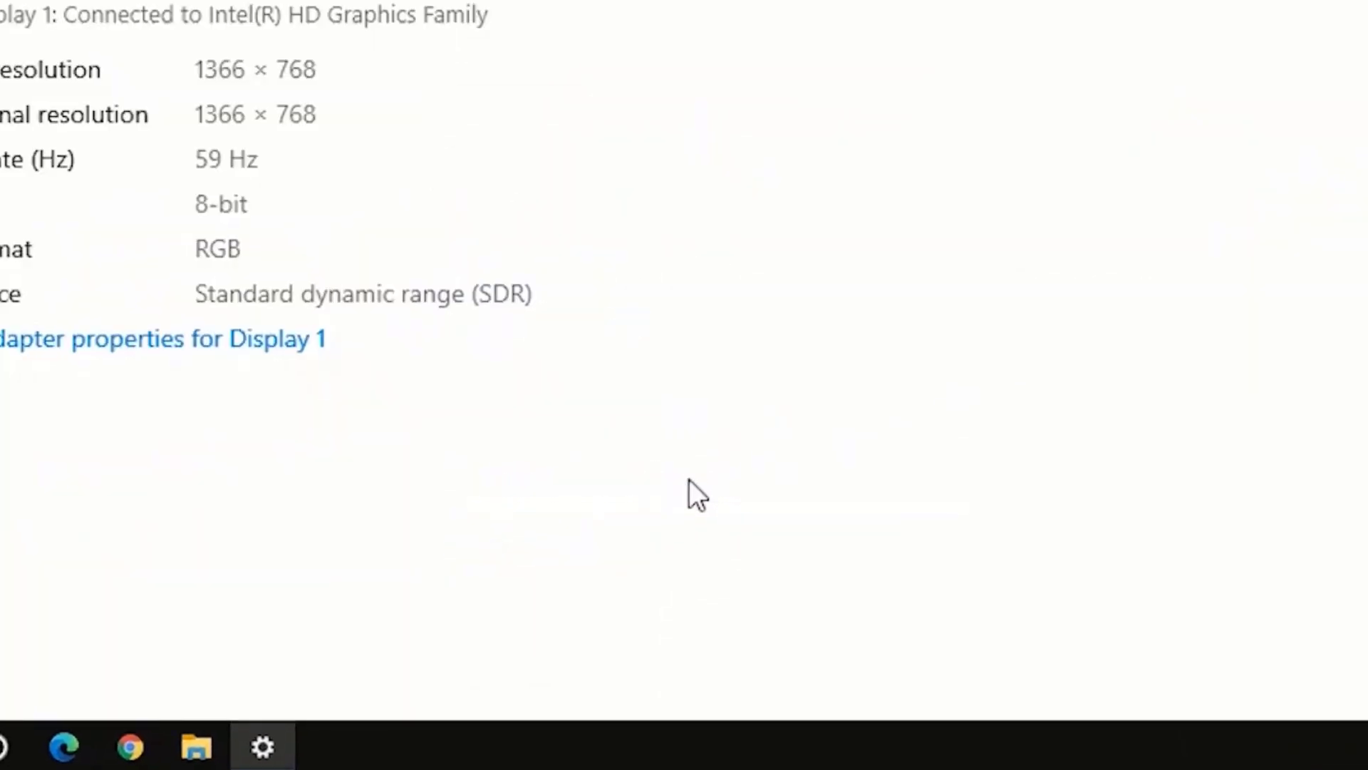
left_click(256, 340)
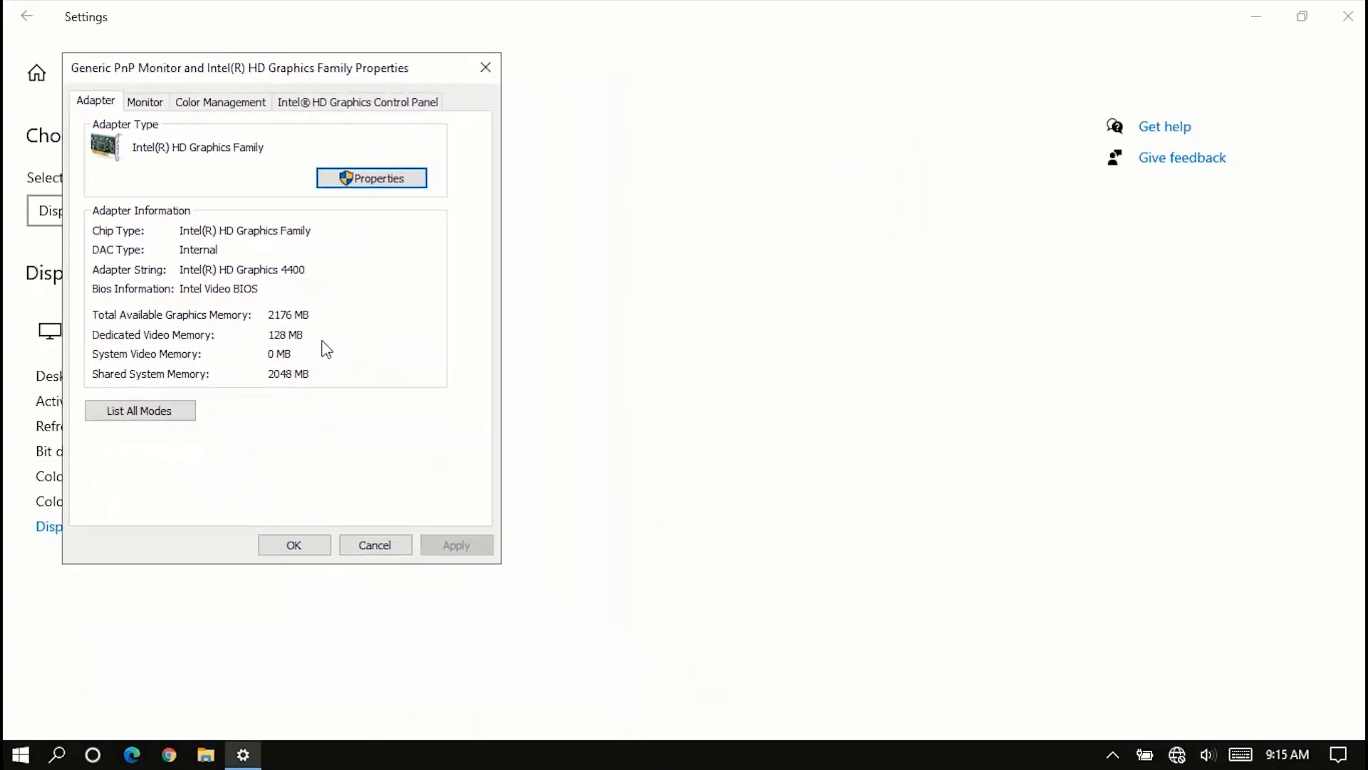
Close the adapter properties and Settings windows, then launch regedit from Start search.
left_click(308, 546)
left_click(1349, 17)
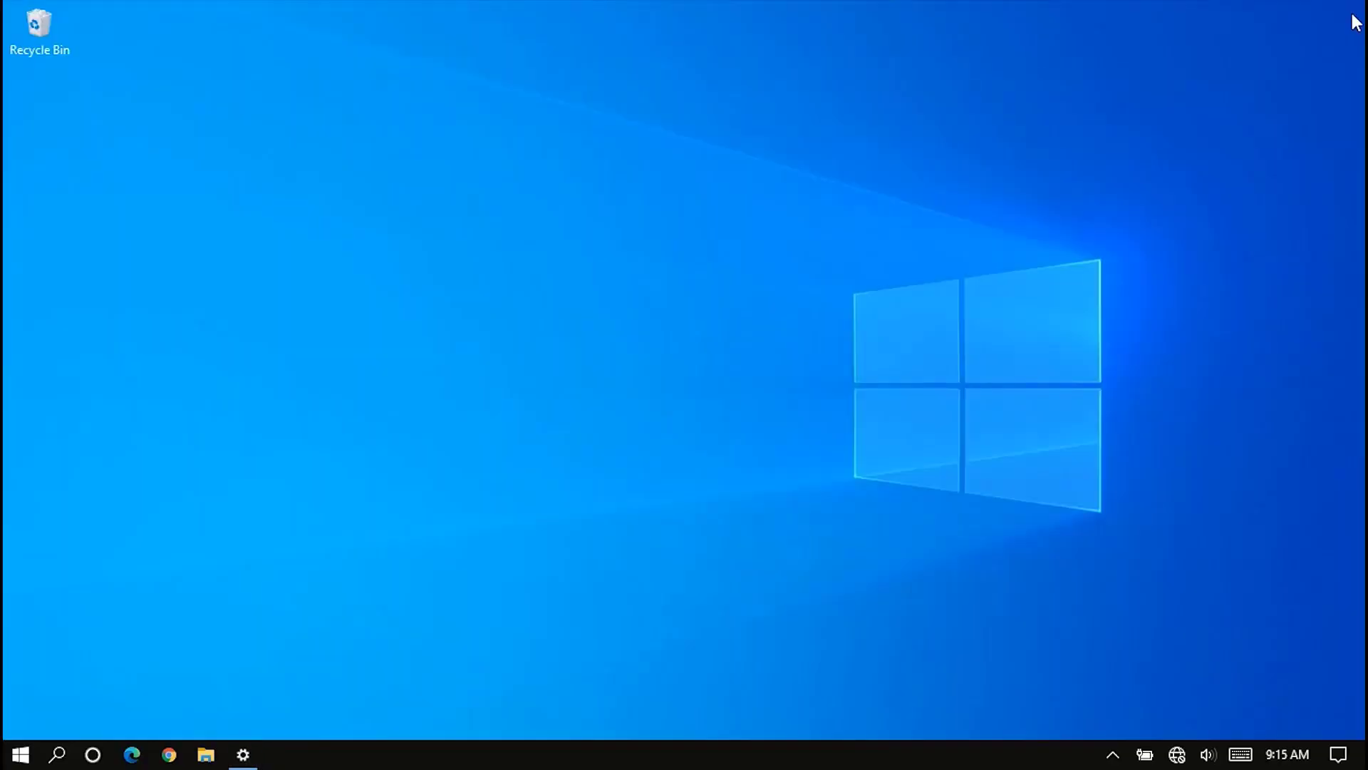
left_click(9, 754)
type("regd")
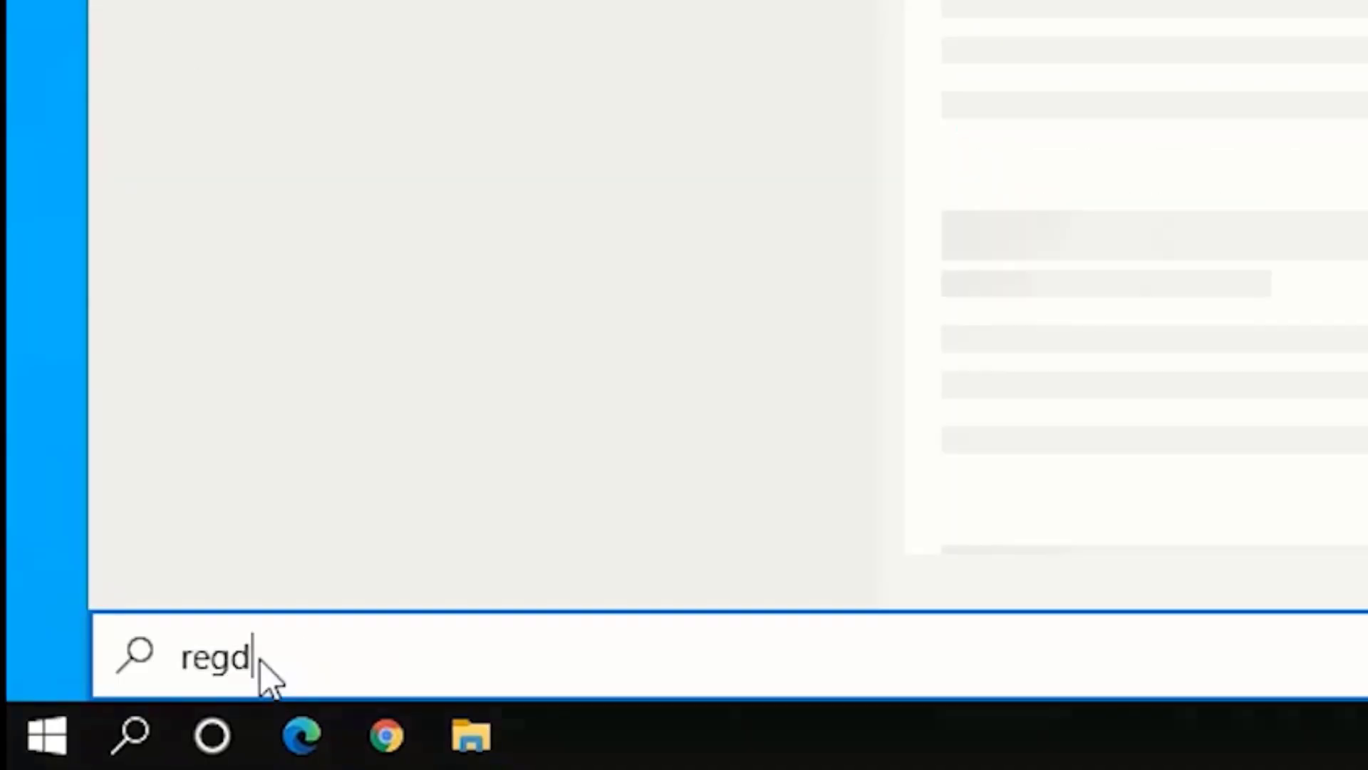
key("BackSpace")
type("edt")
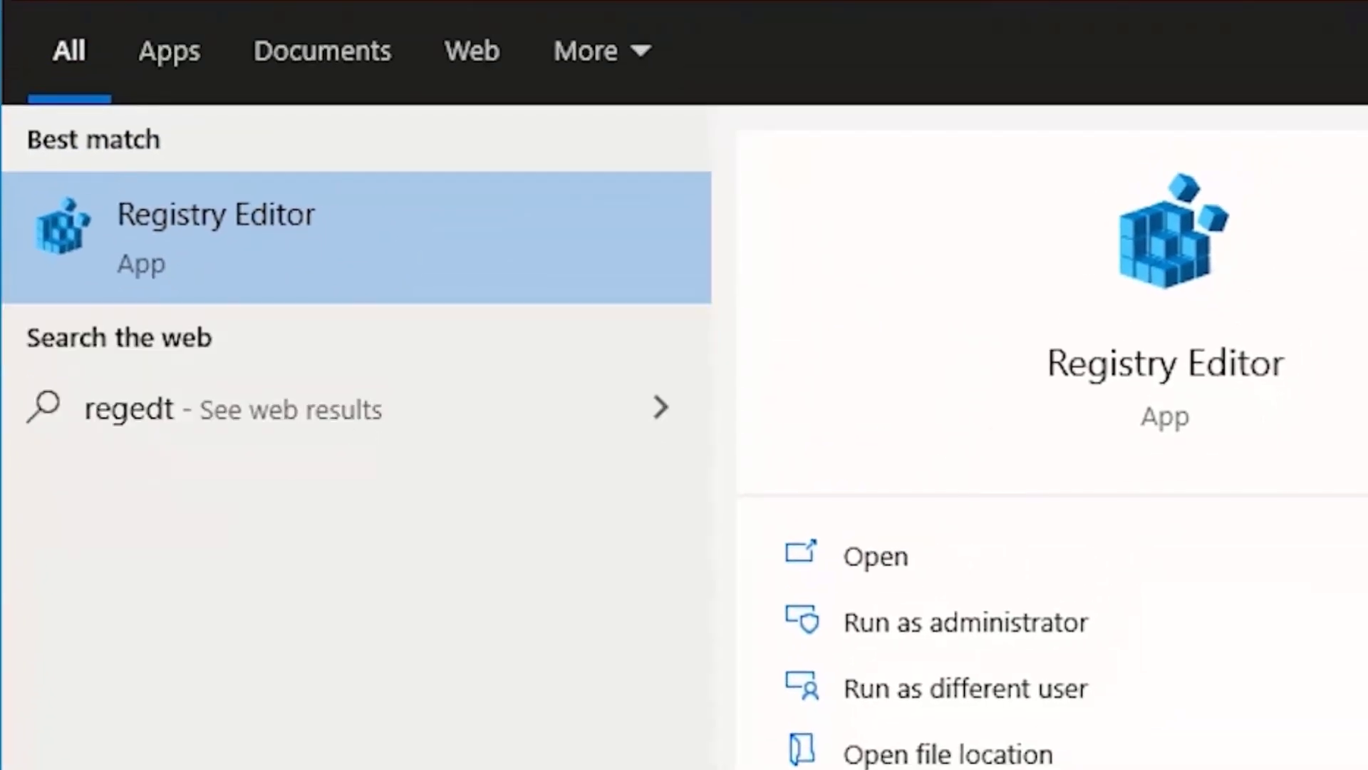
key("BackSpace")
type("it")
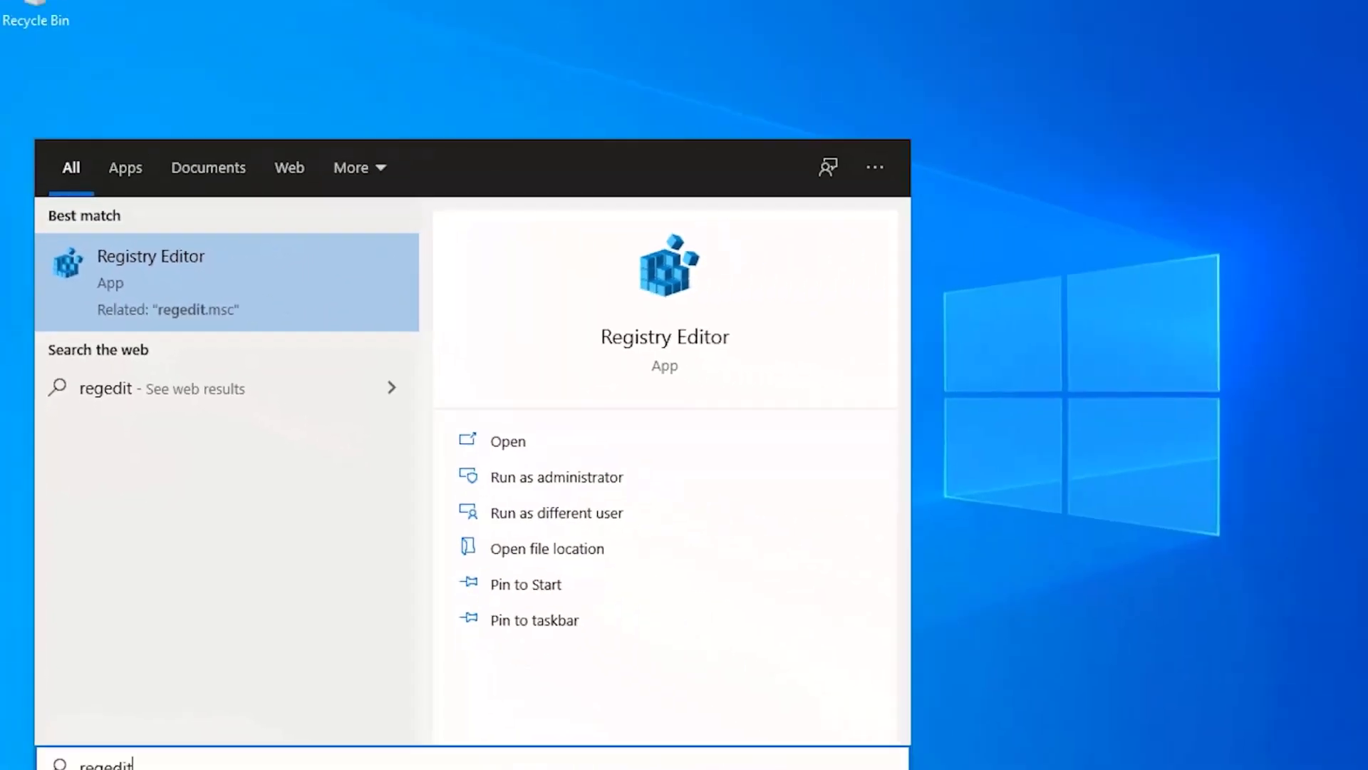
key("Return")
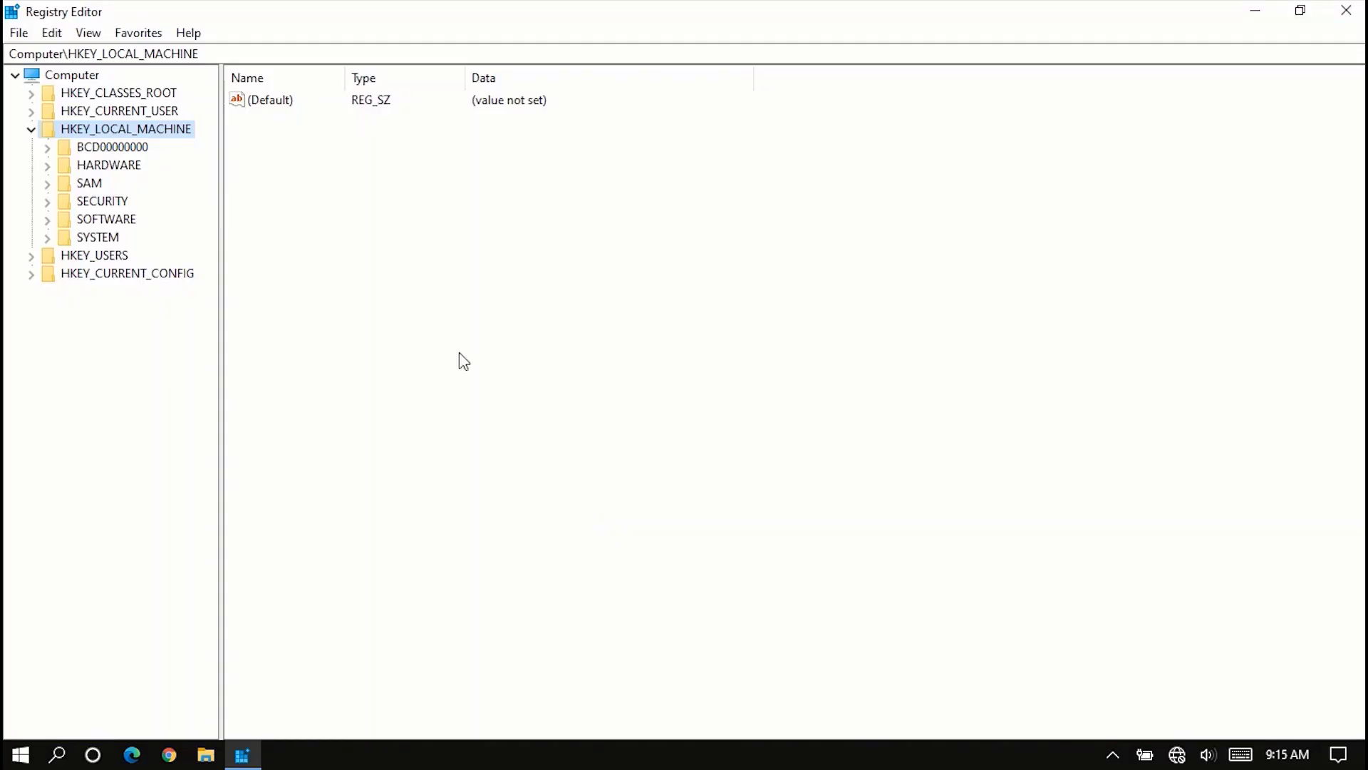
Expand HKEY_LOCAL_MACHINE > SOFTWARE > Intel in the registry key tree.
left_click(31, 129)
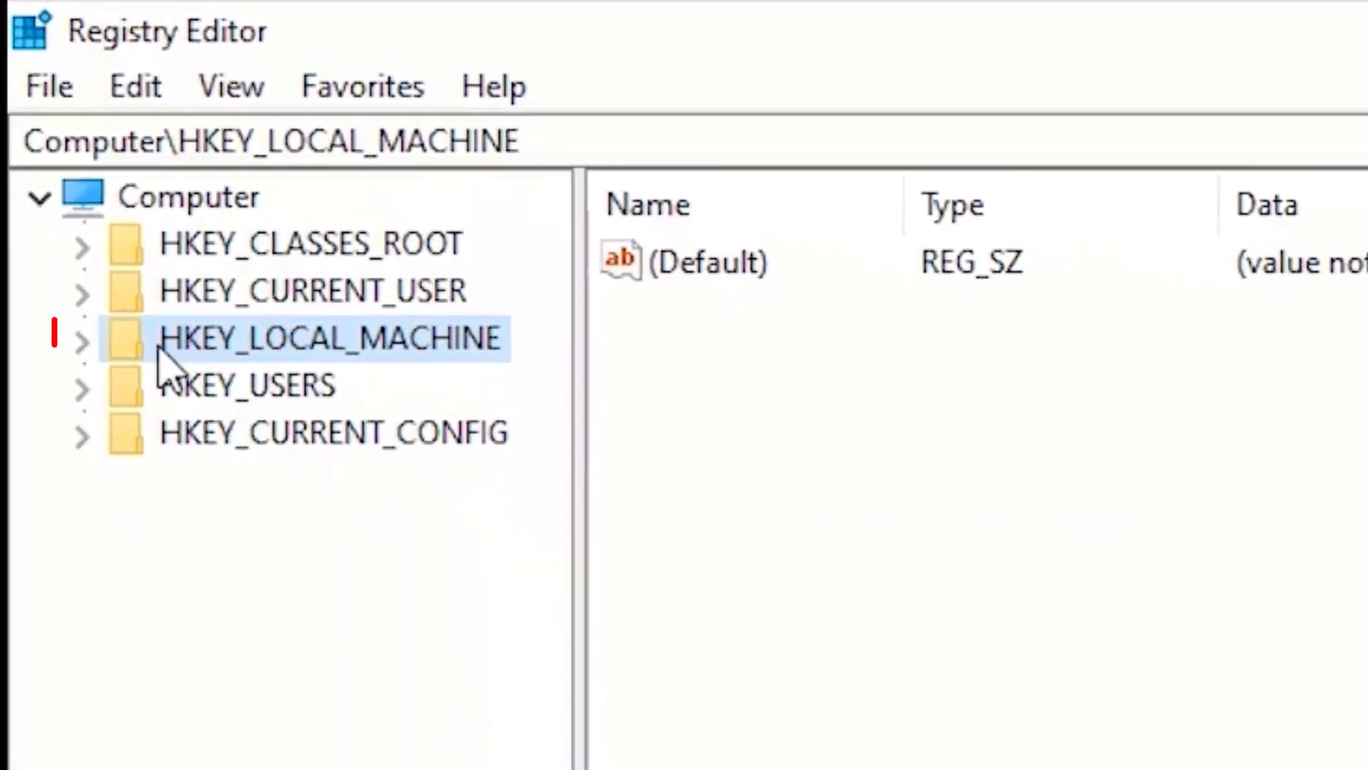
left_click(85, 344)
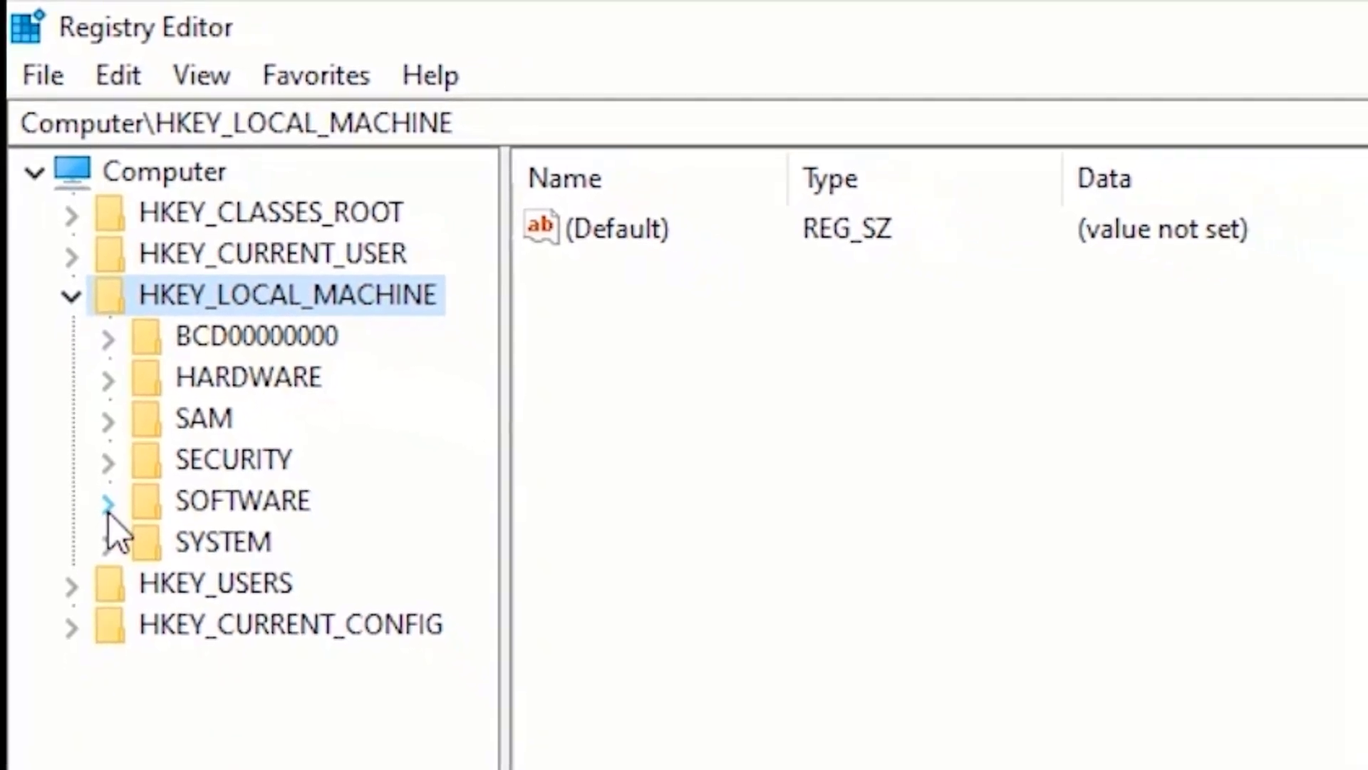
left_click(109, 506)
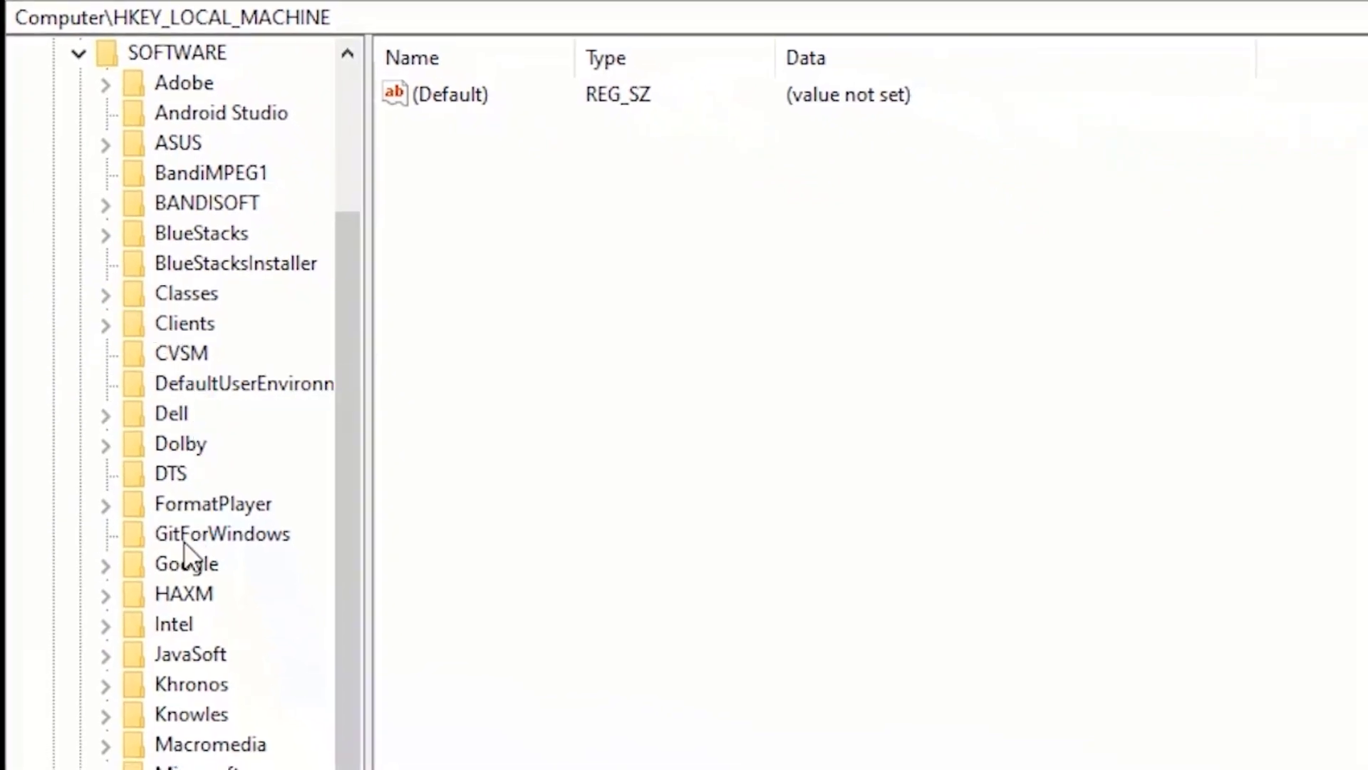
left_click(105, 627)
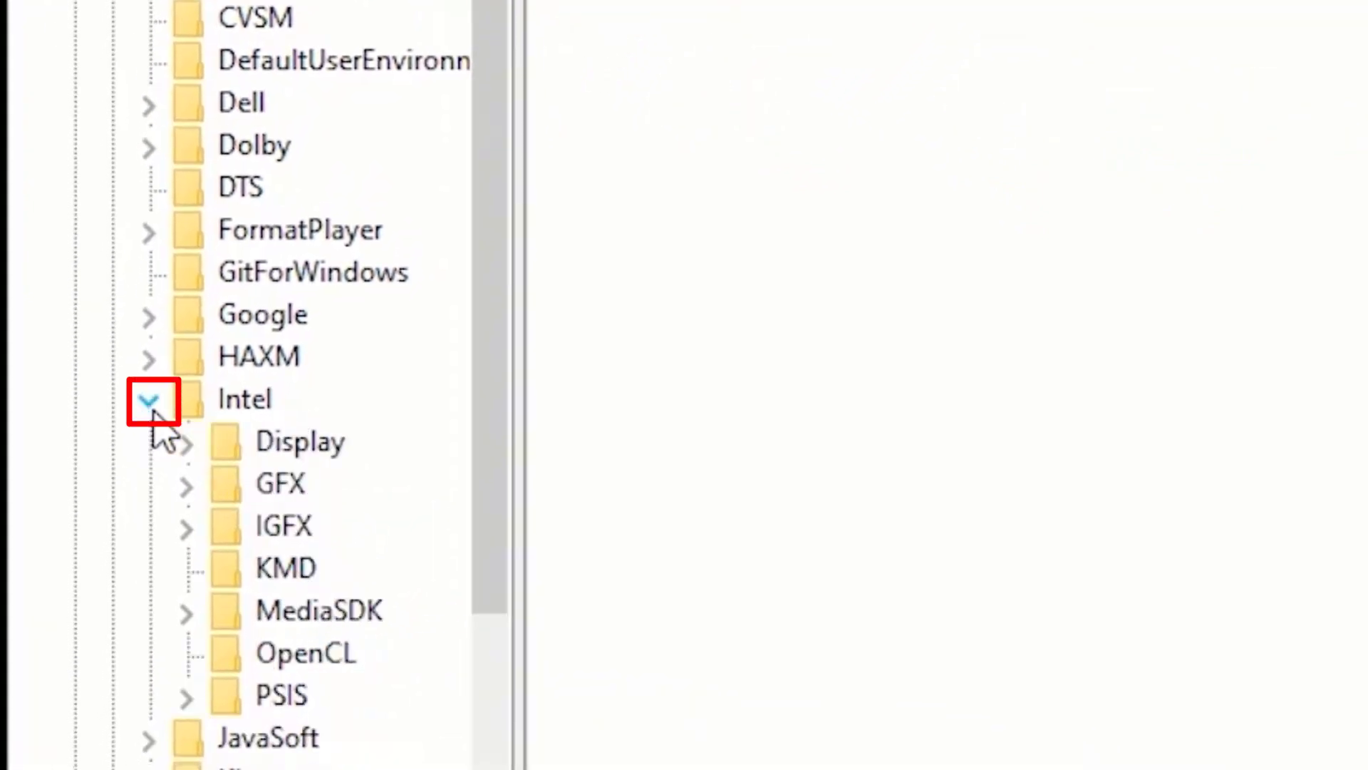
Create a new key named GMM under the Intel key.
right_click(238, 401)
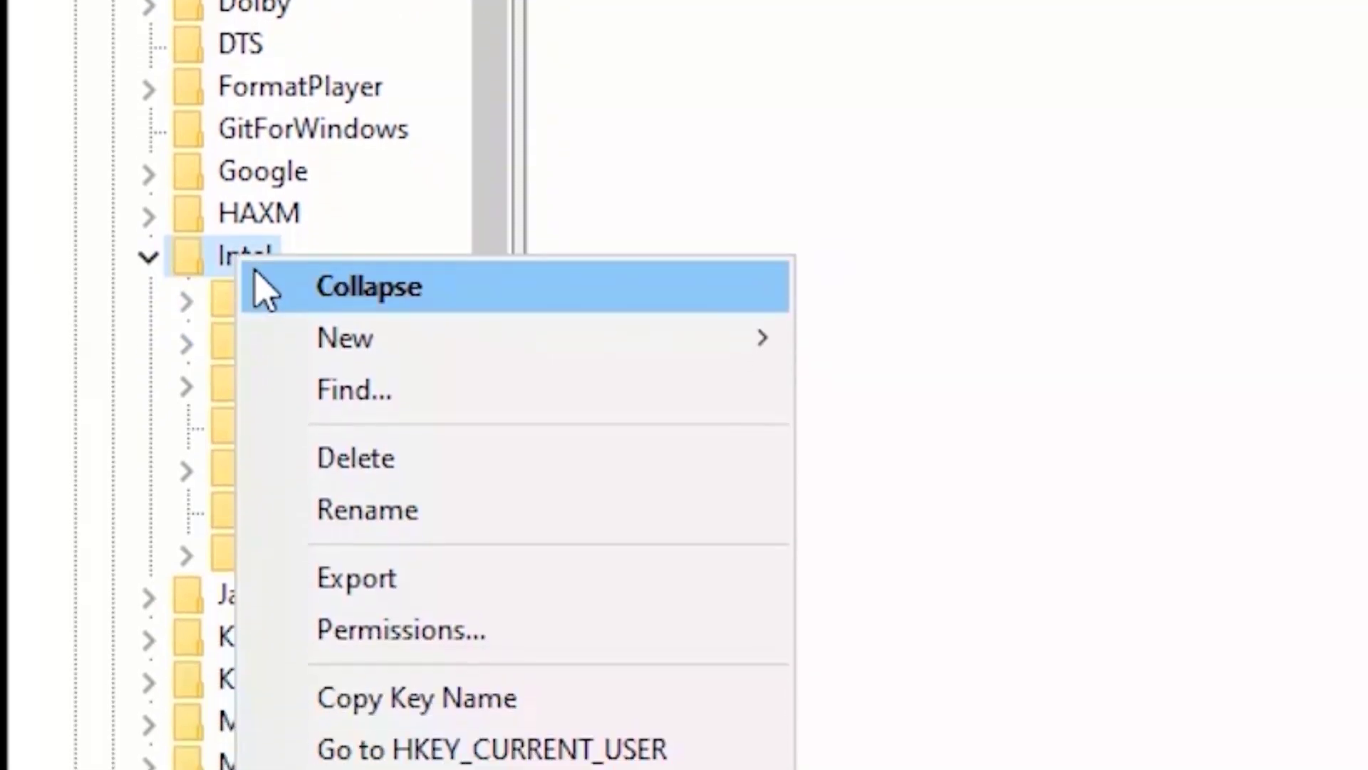
mouse_move(391, 342)
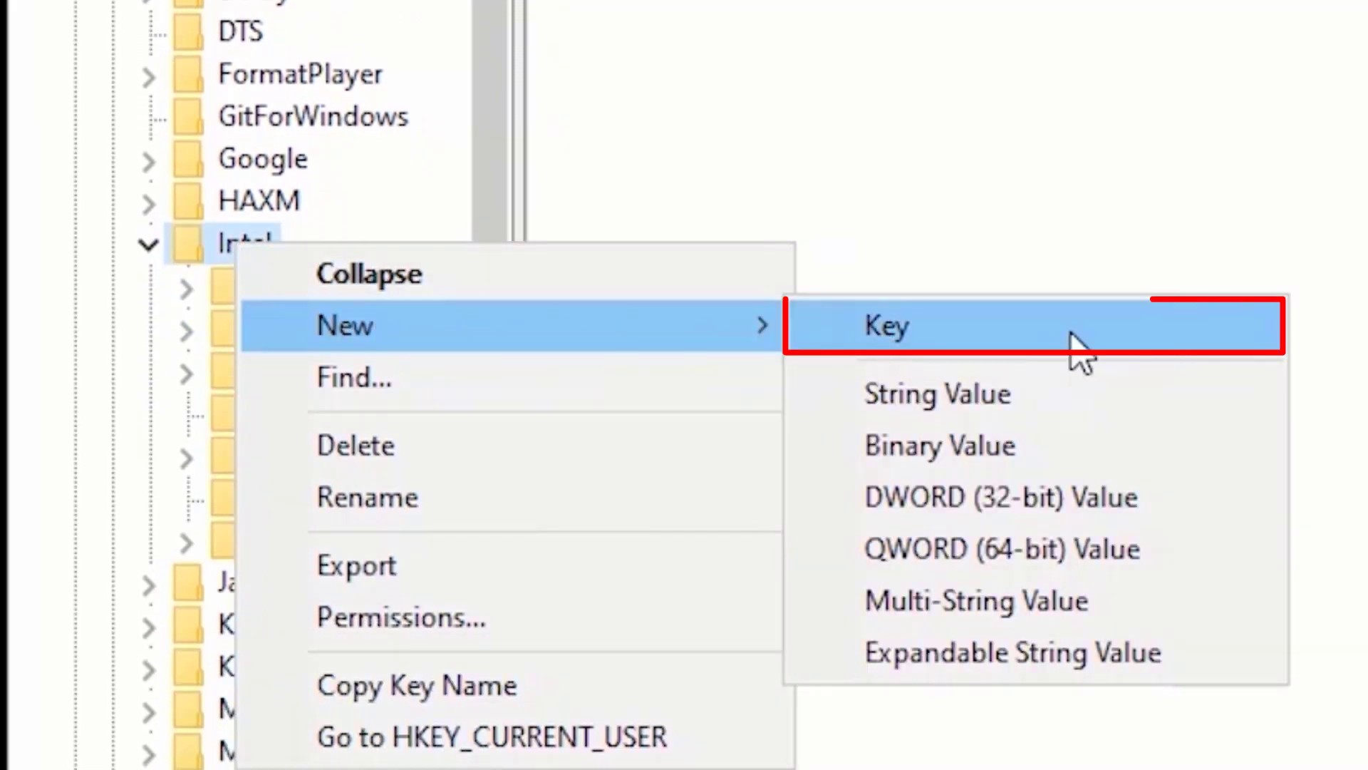
left_click(1079, 349)
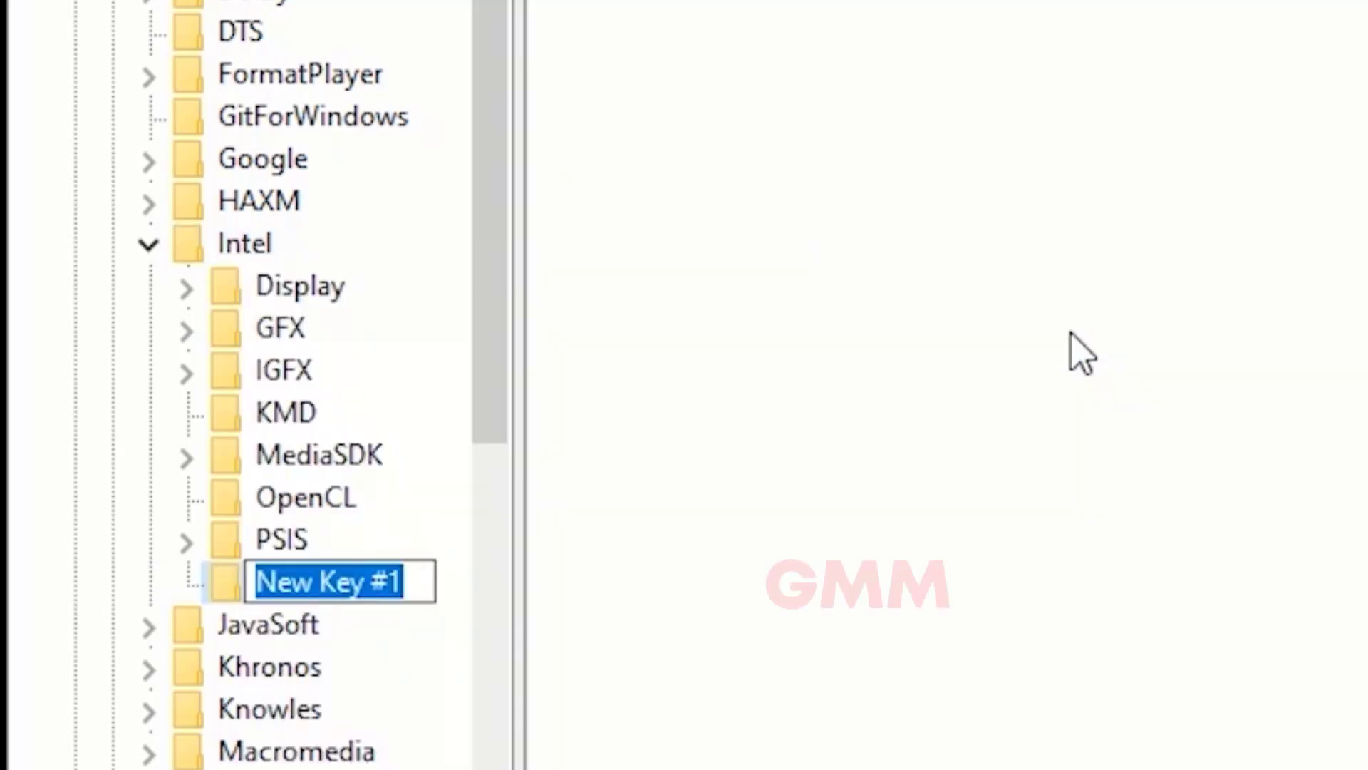
type("GMM")
key("Return")
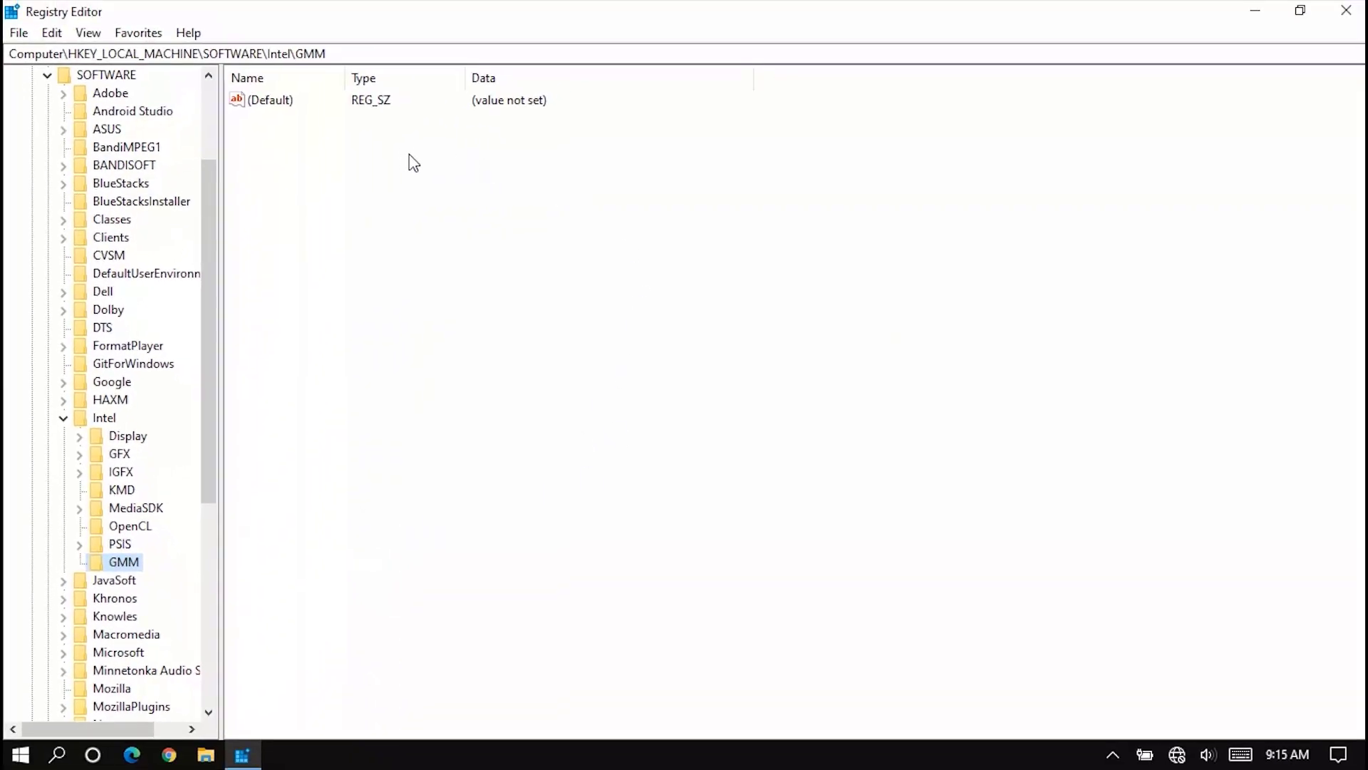
Add a DWORD (32-bit) value to GMM and rename it DedicatedSegmentSize.
right_click(410, 155)
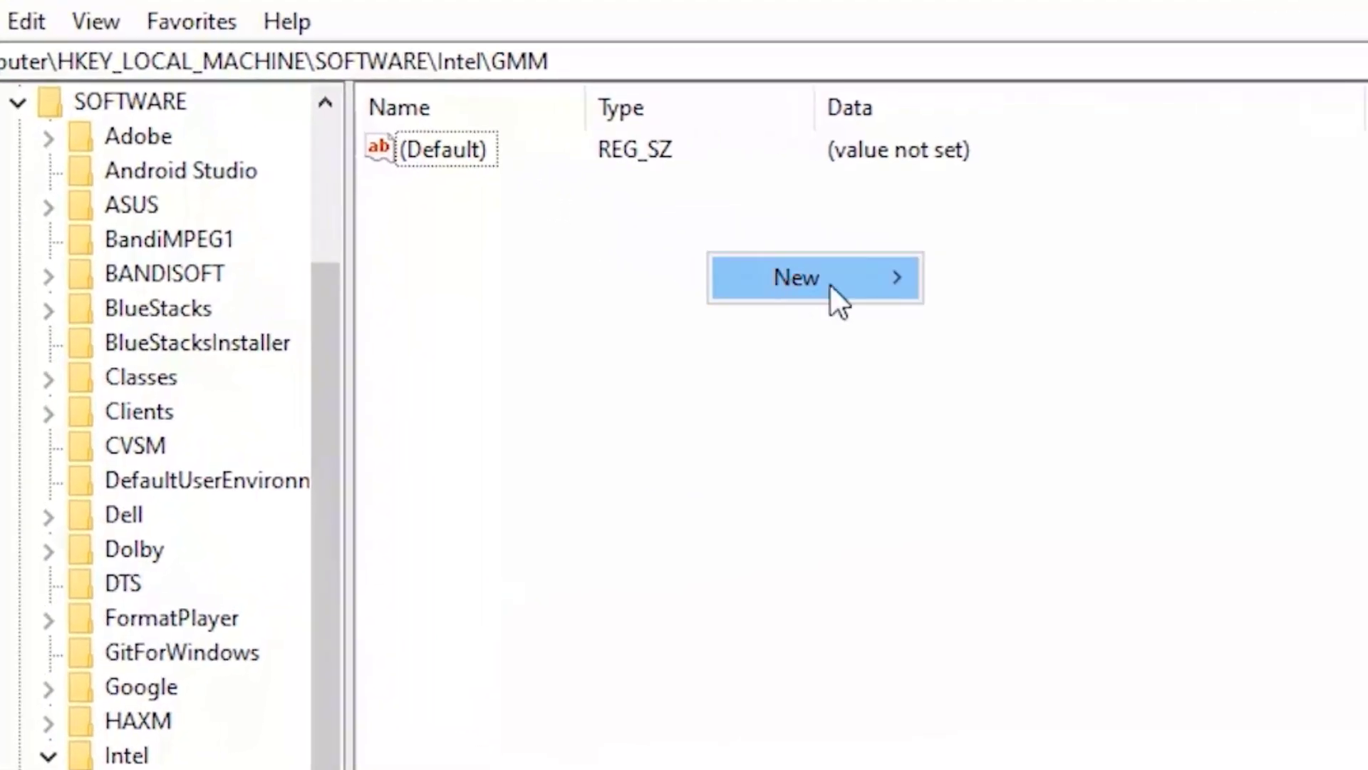
mouse_move(491, 172)
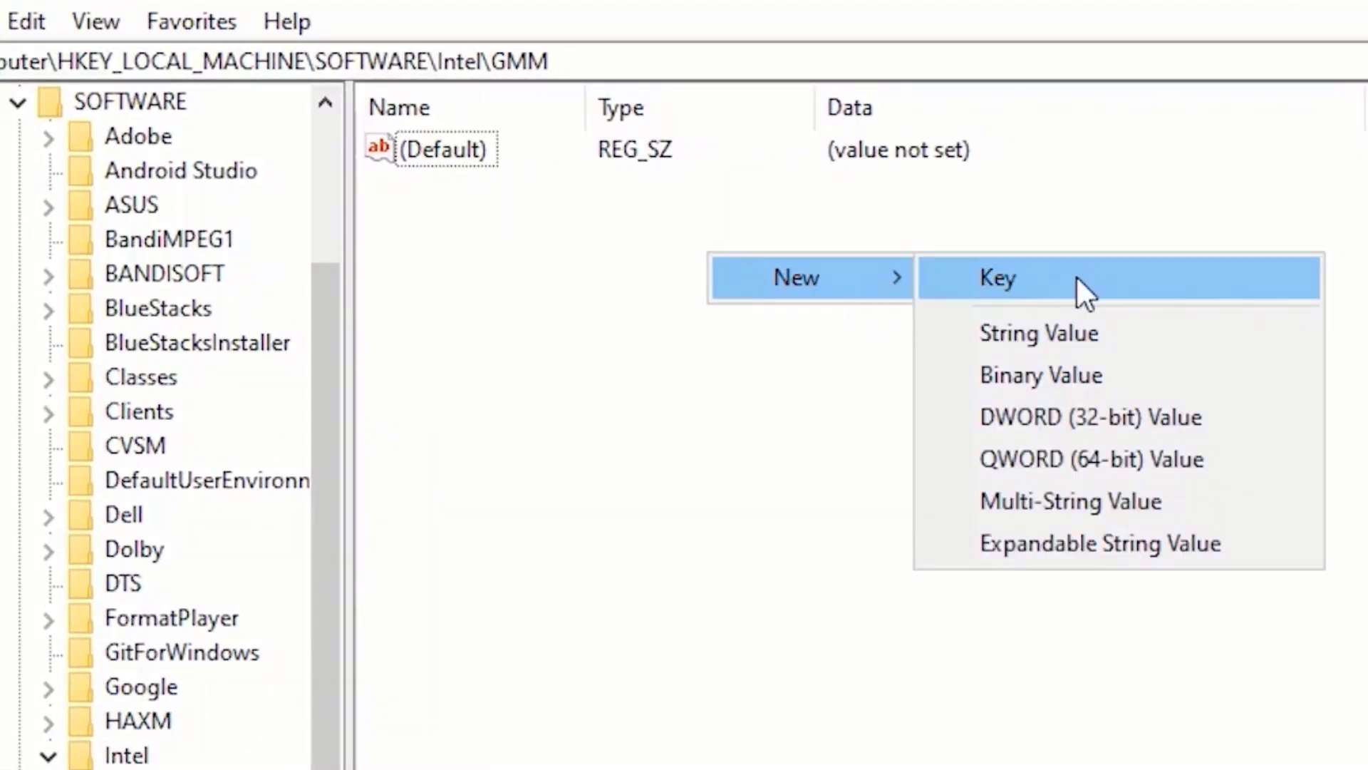
left_click(1092, 421)
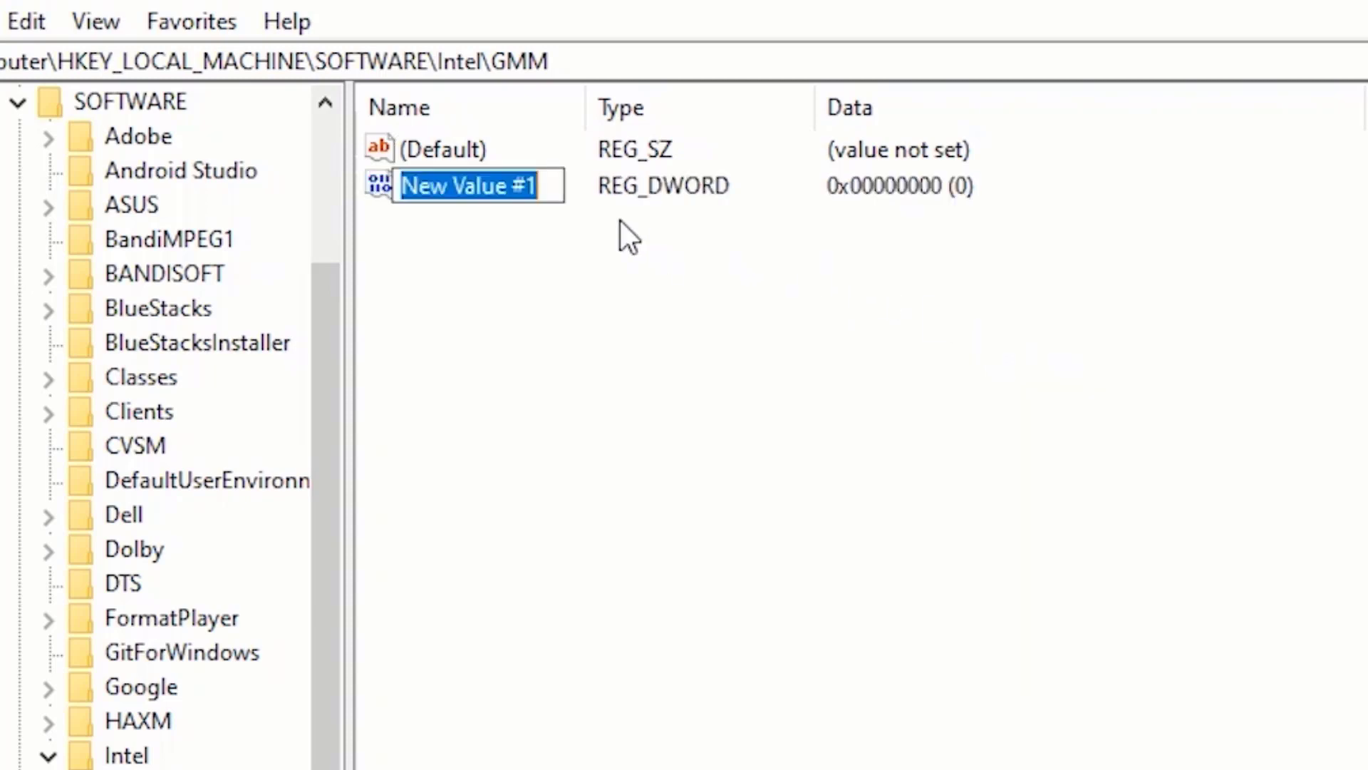
key("Return")
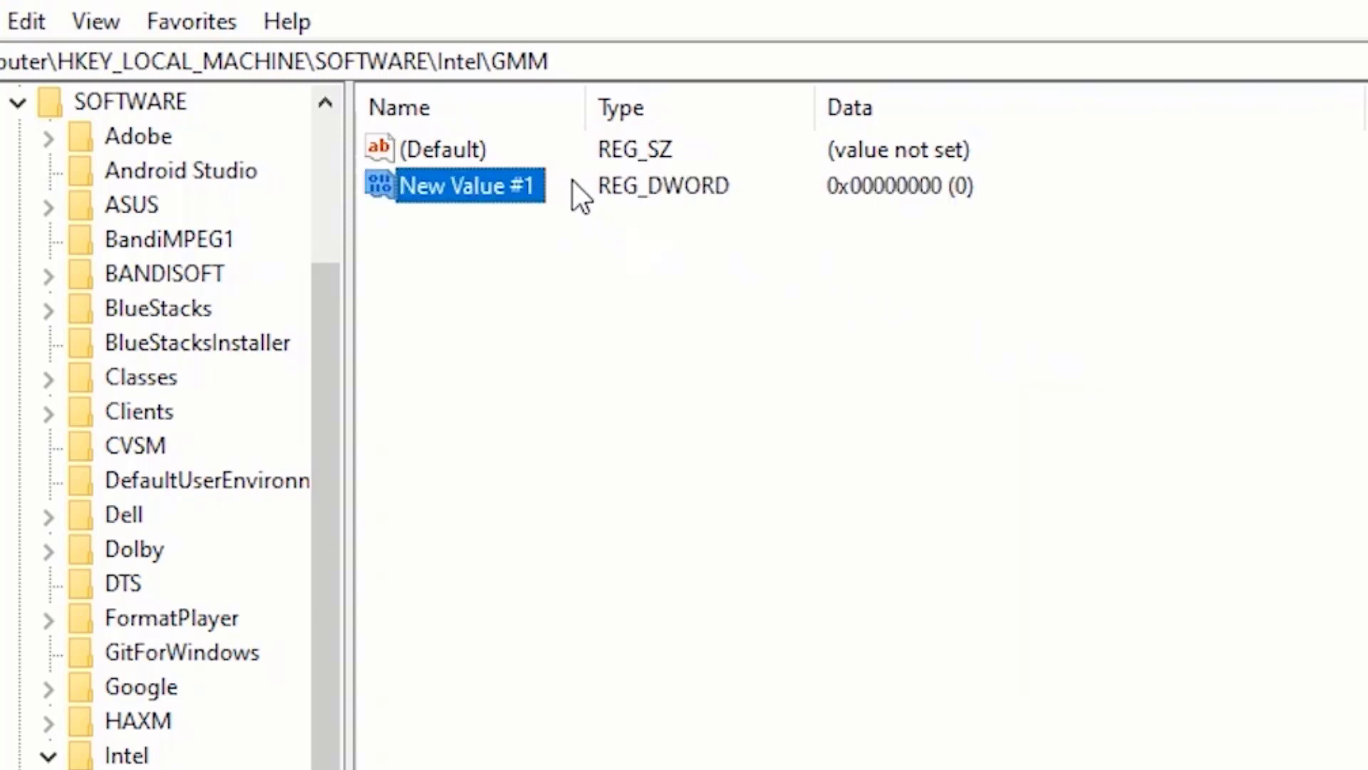
key("F2")
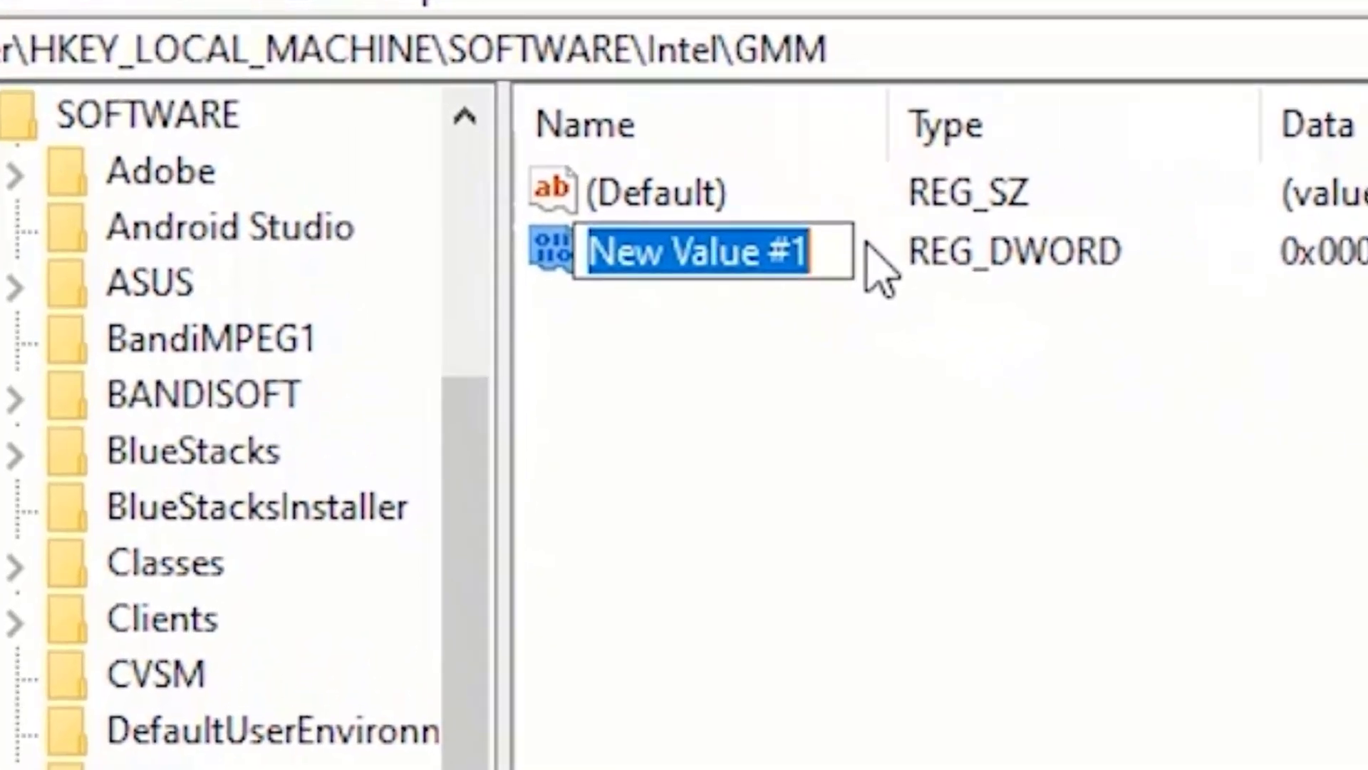
type("Dedica")
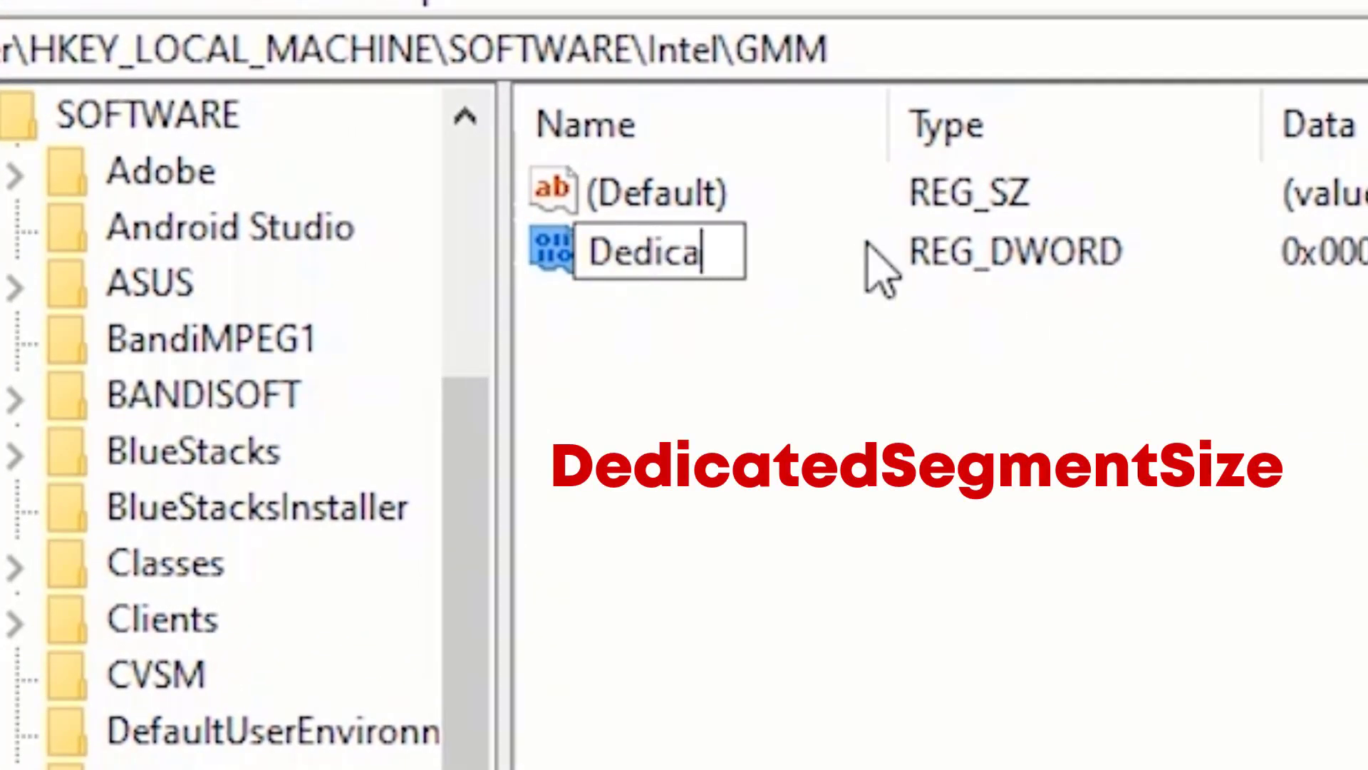
type("ted")
type("S")
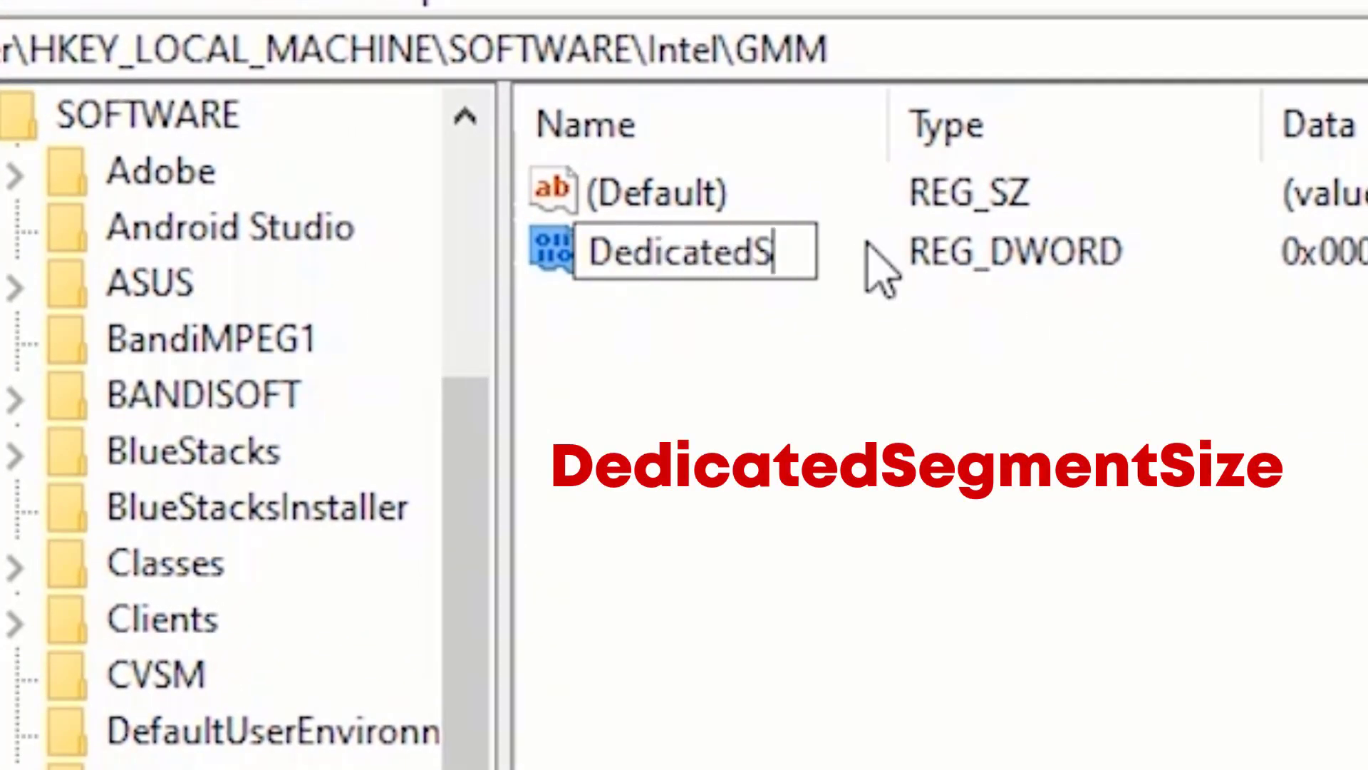
type("egment")
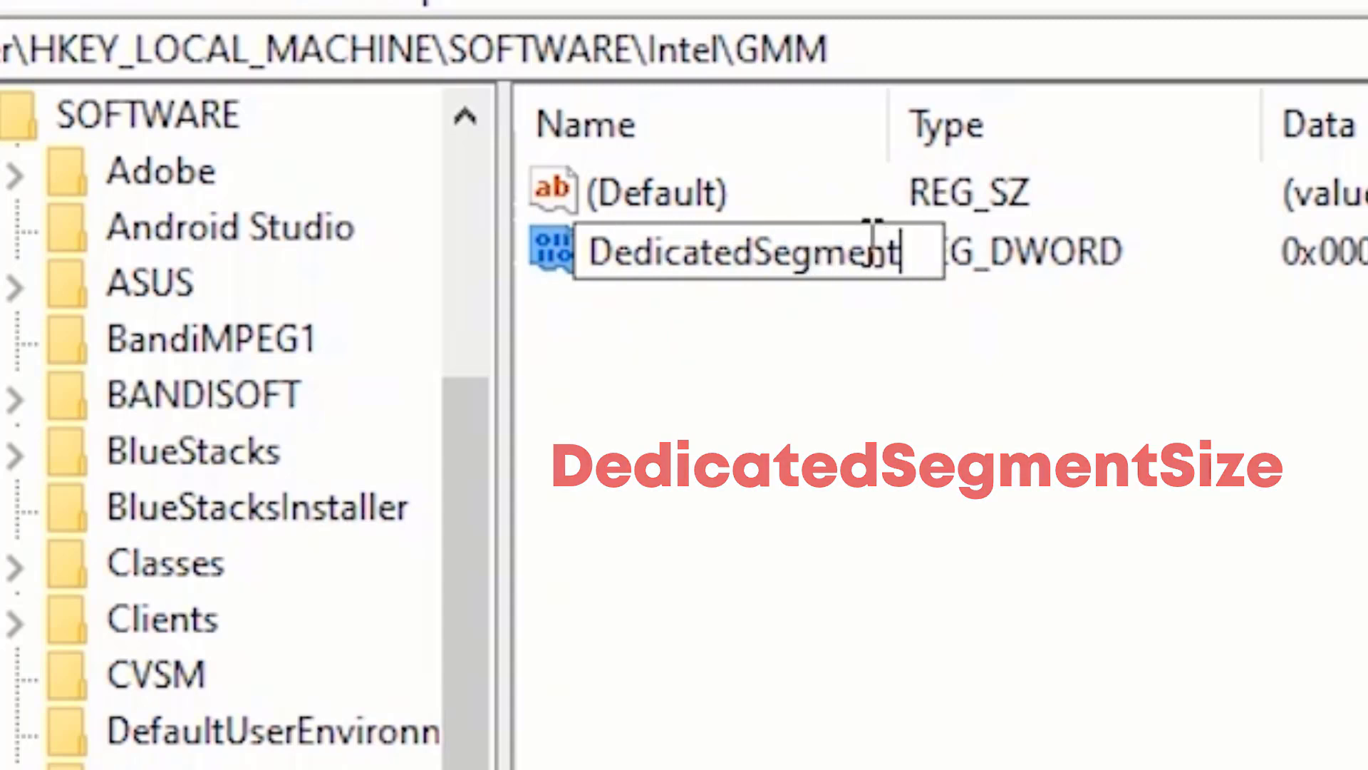
type("Size")
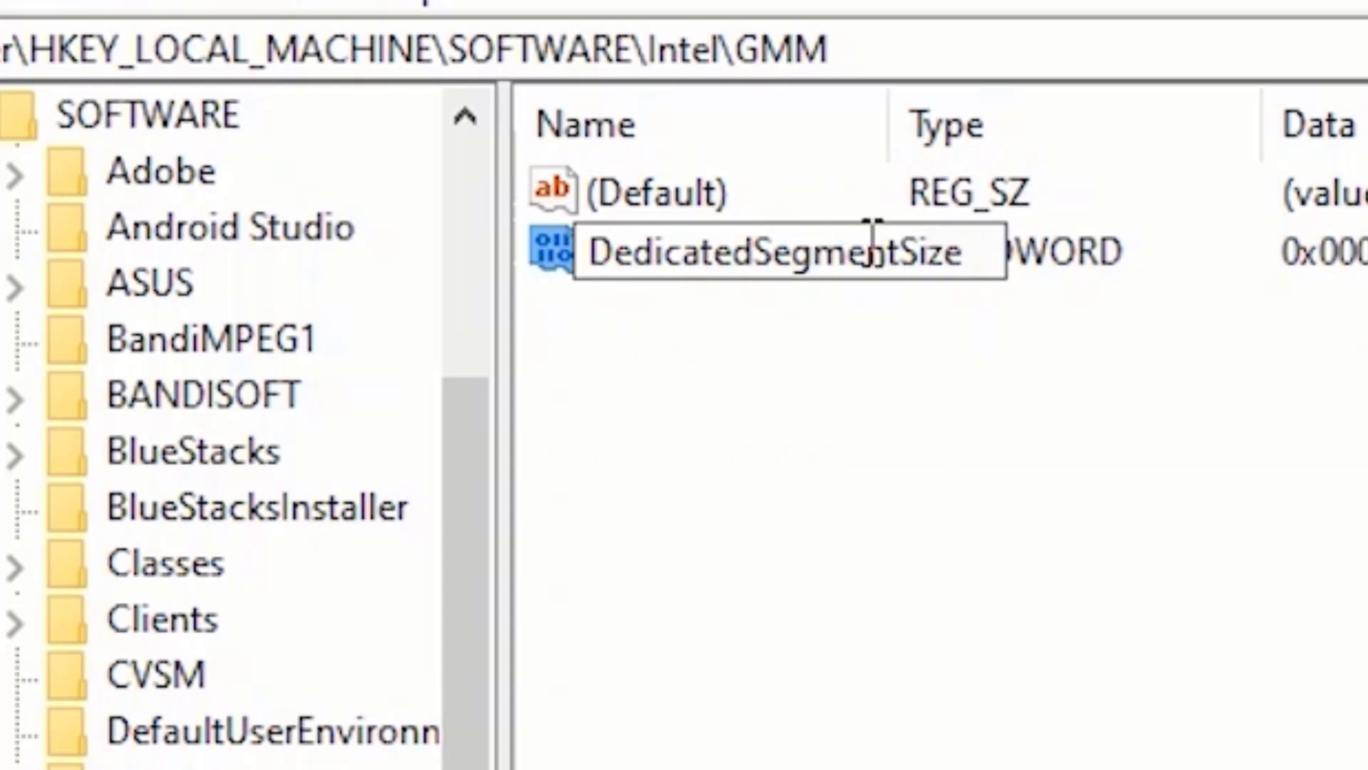
key("Return")
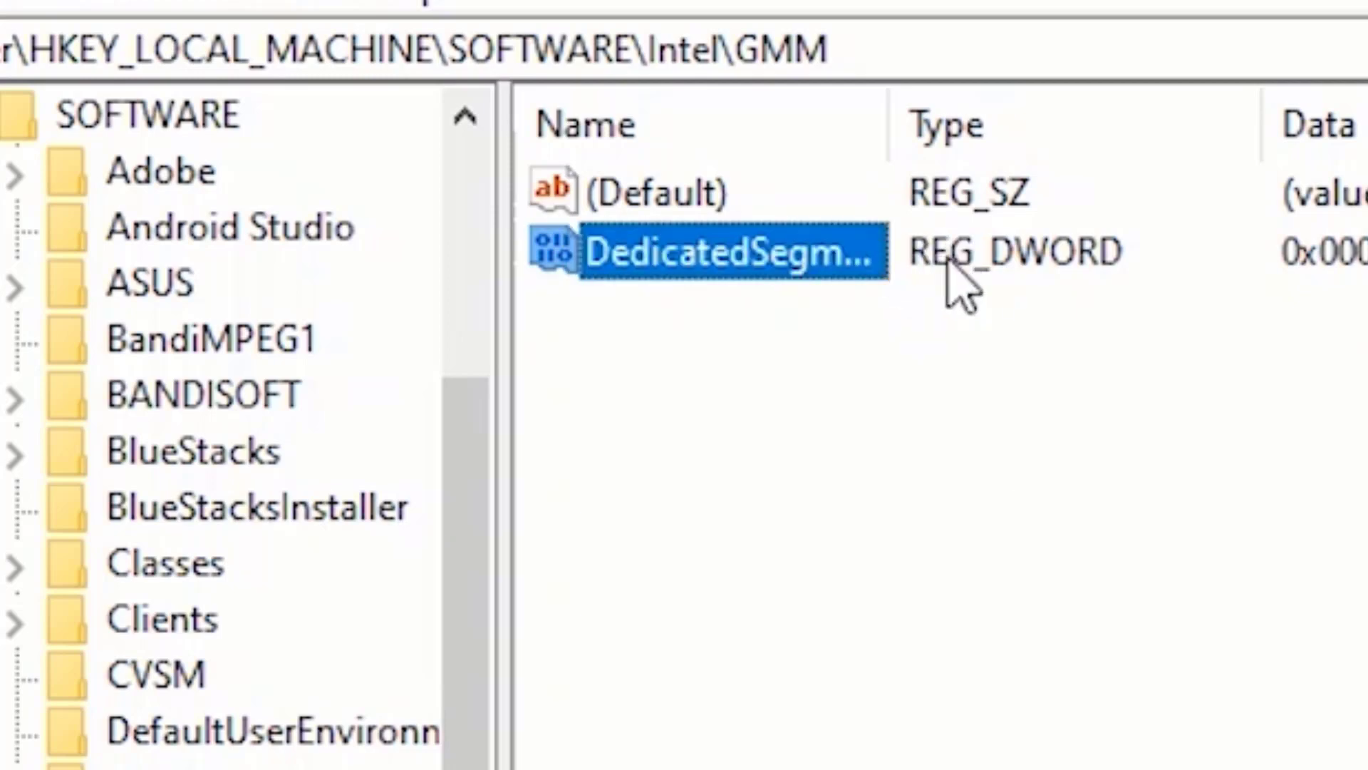
Set DedicatedSegmentSize's data to hexadecimal 512, then close Registry Editor.
right_click(874, 257)
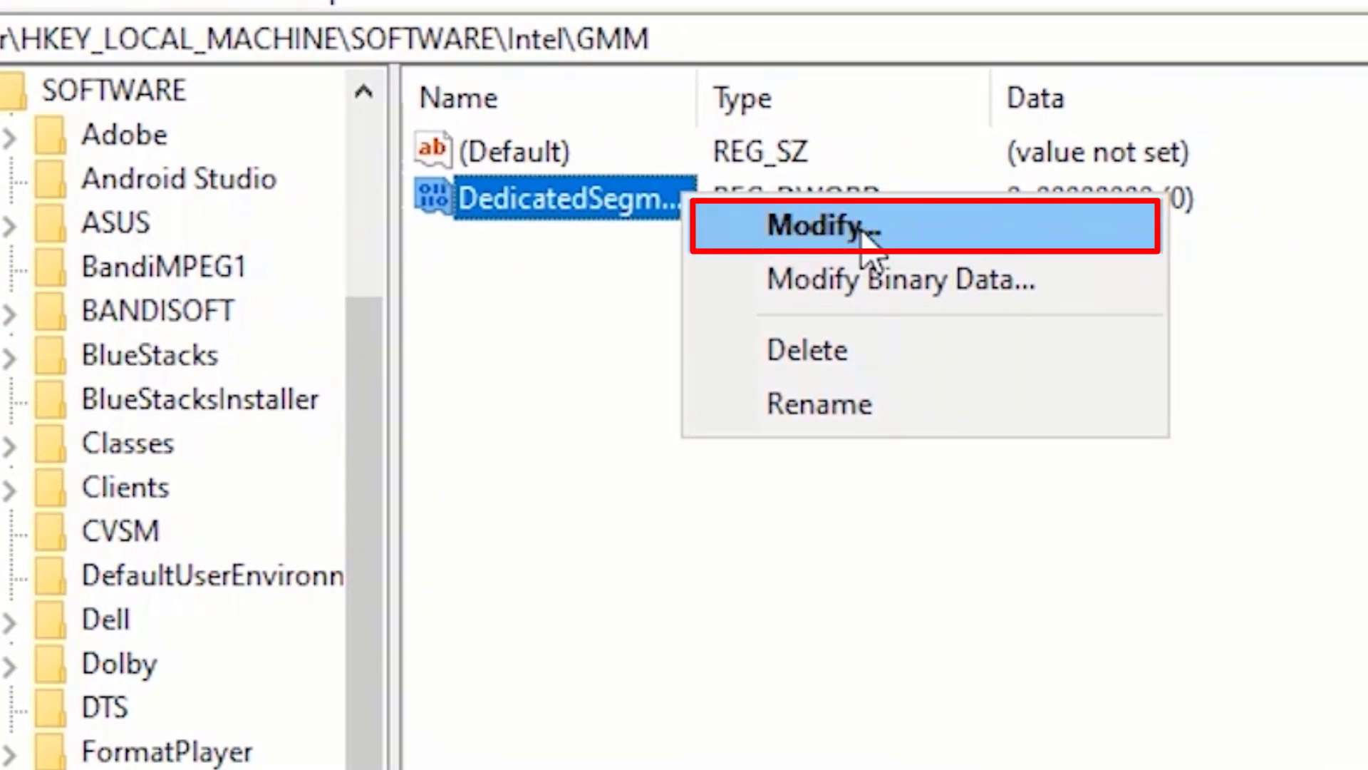
left_click(870, 244)
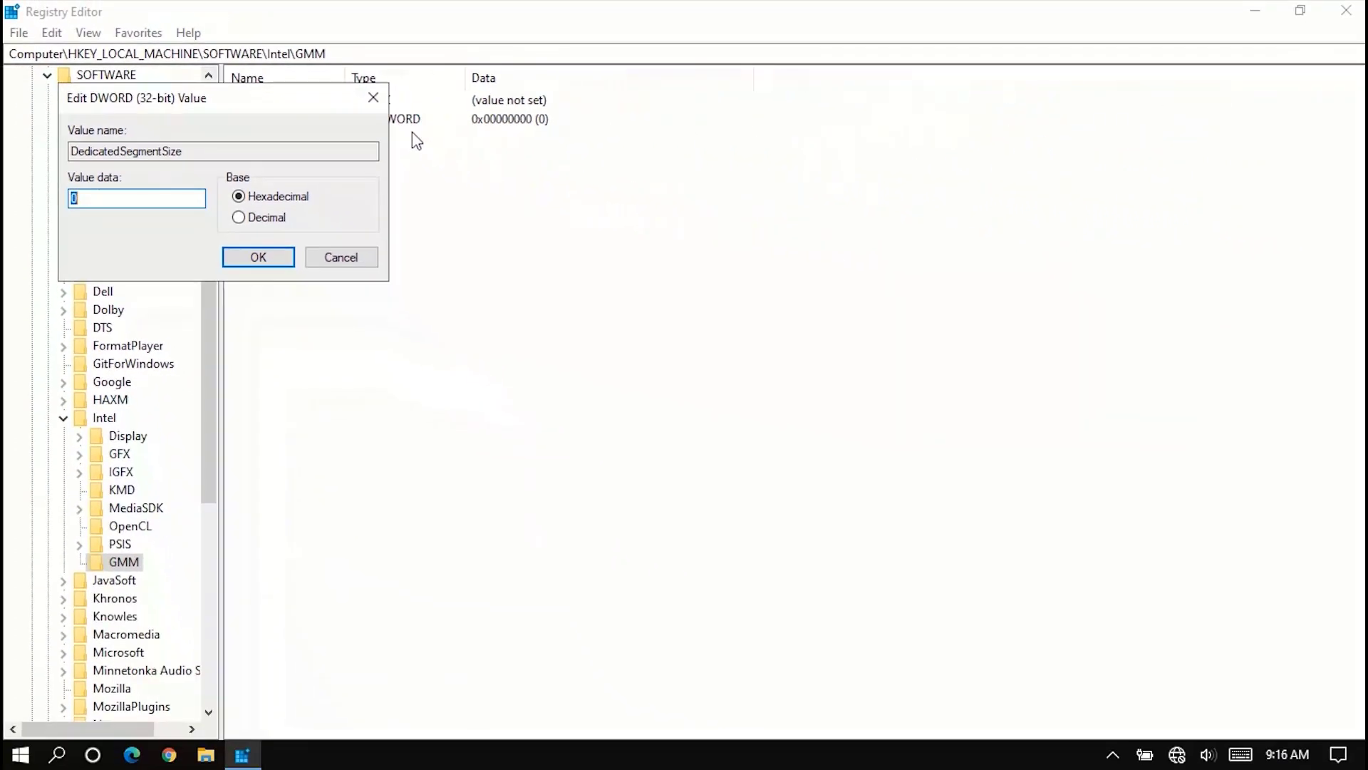
left_click_drag(198, 105, 649, 227)
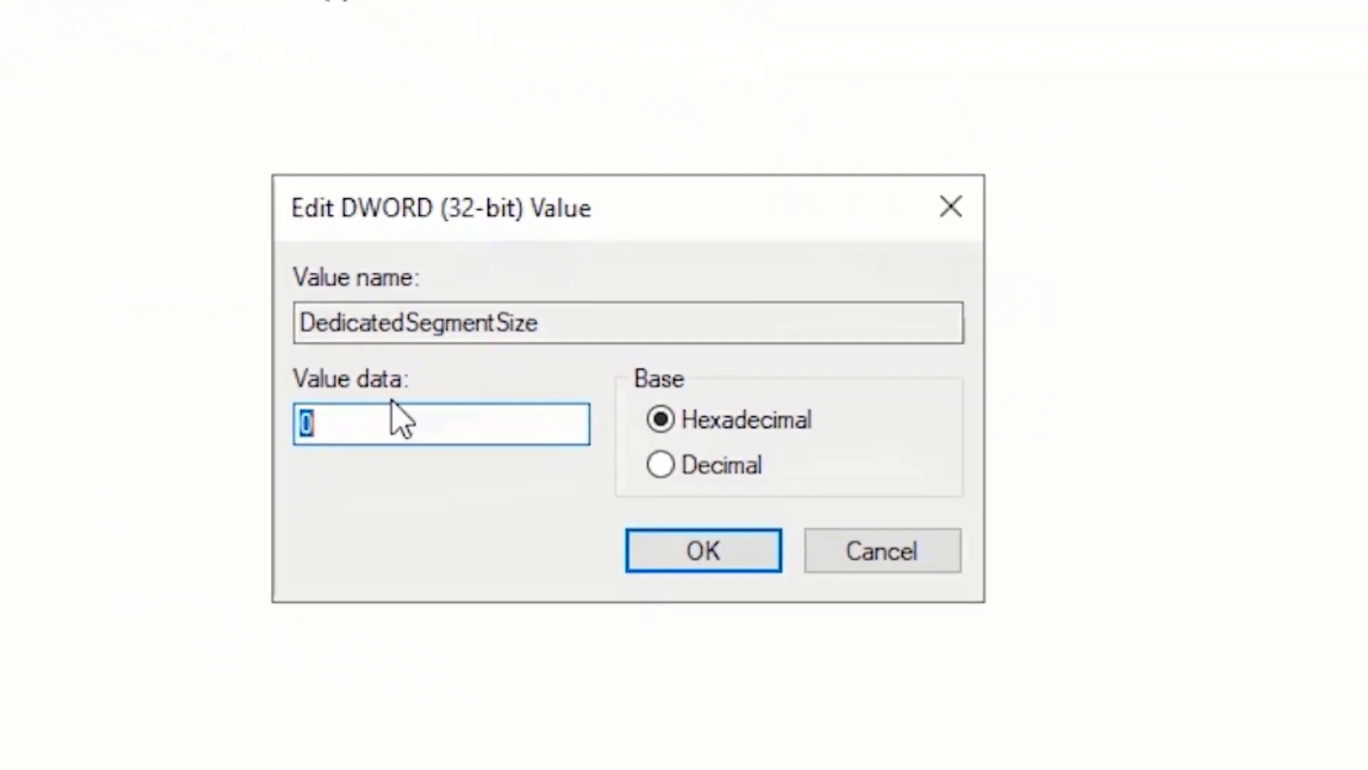
type("512")
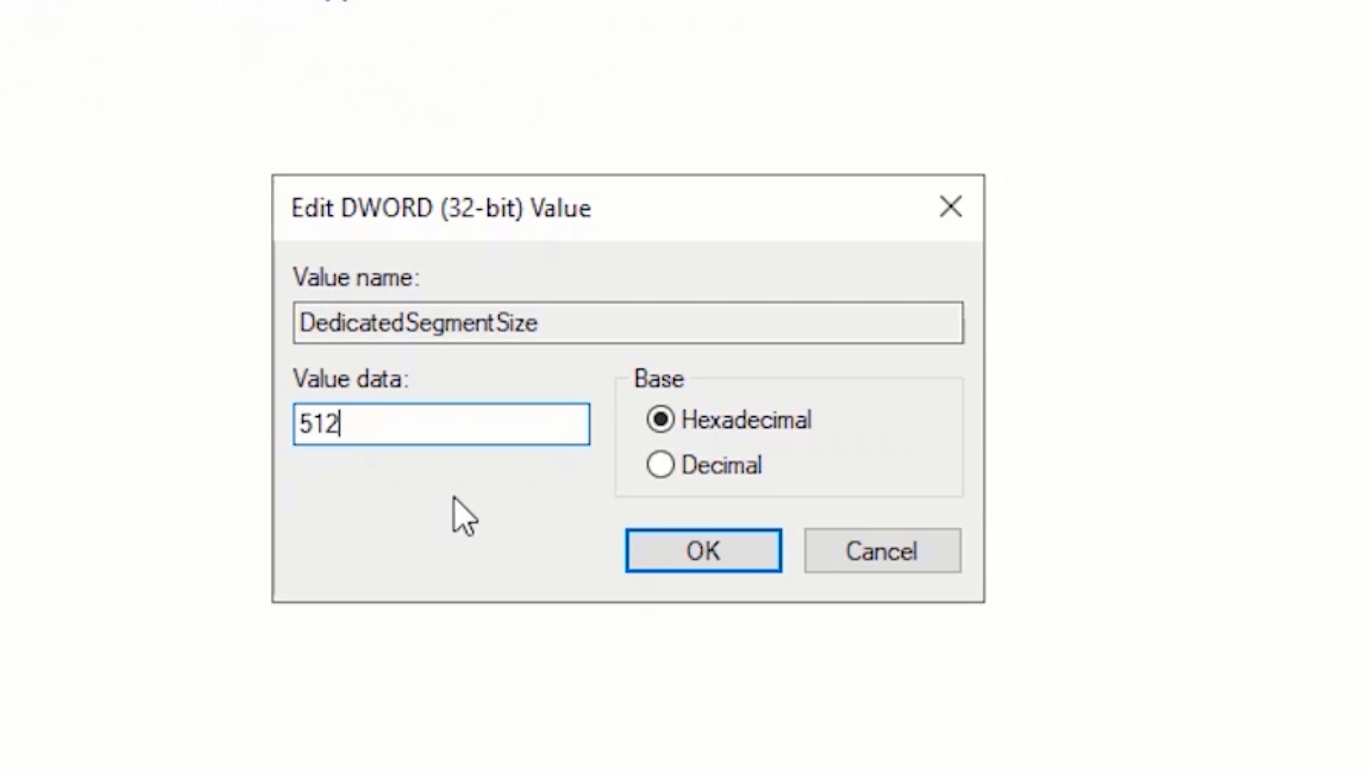
left_click(717, 563)
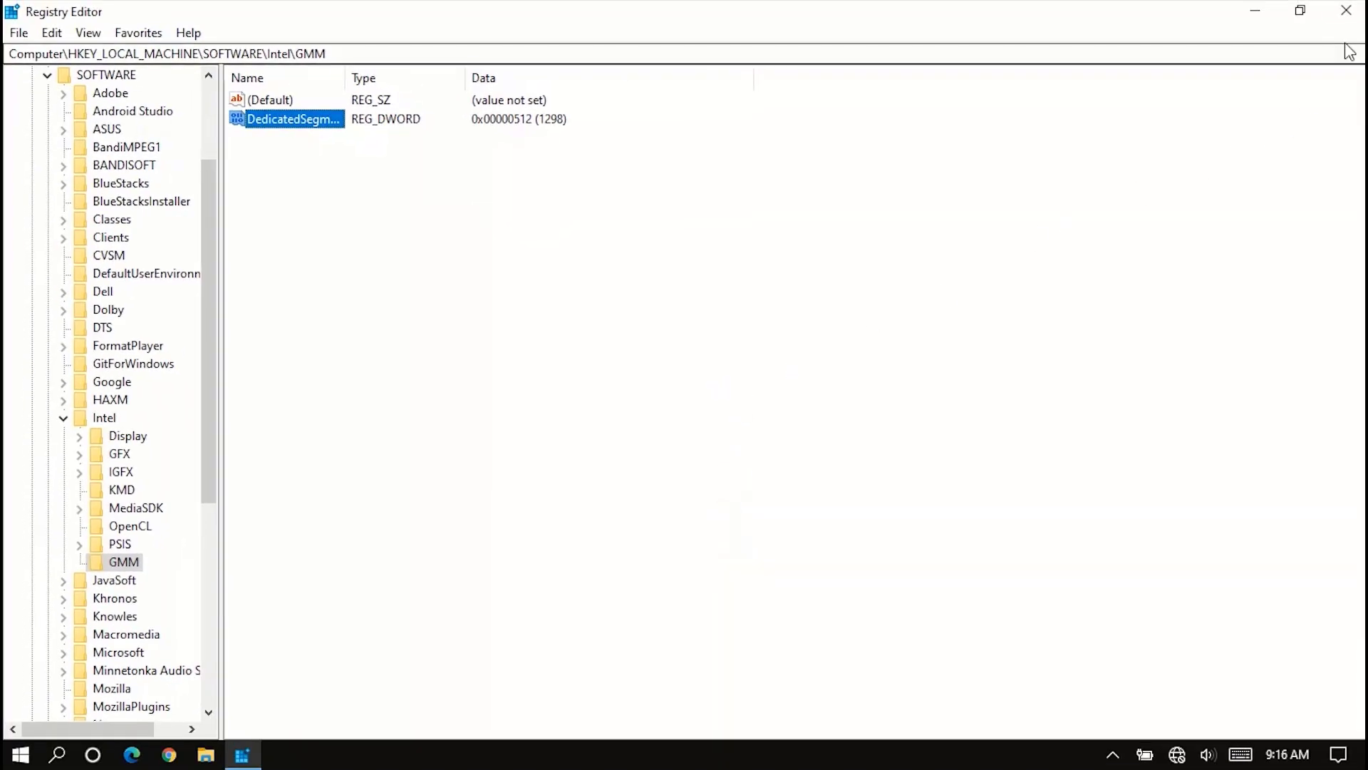
left_click(1347, 10)
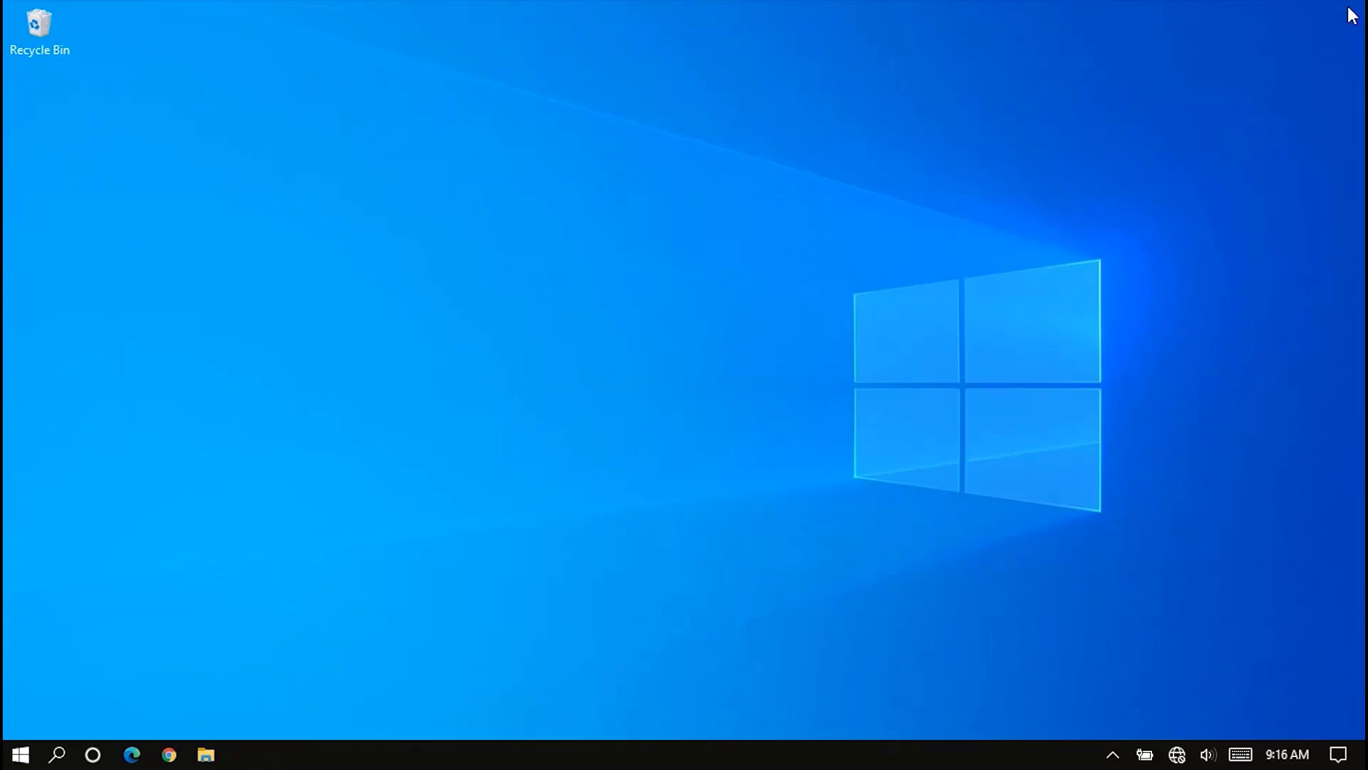
Restart the computer from the Start menu's Power options.
left_click(18, 763)
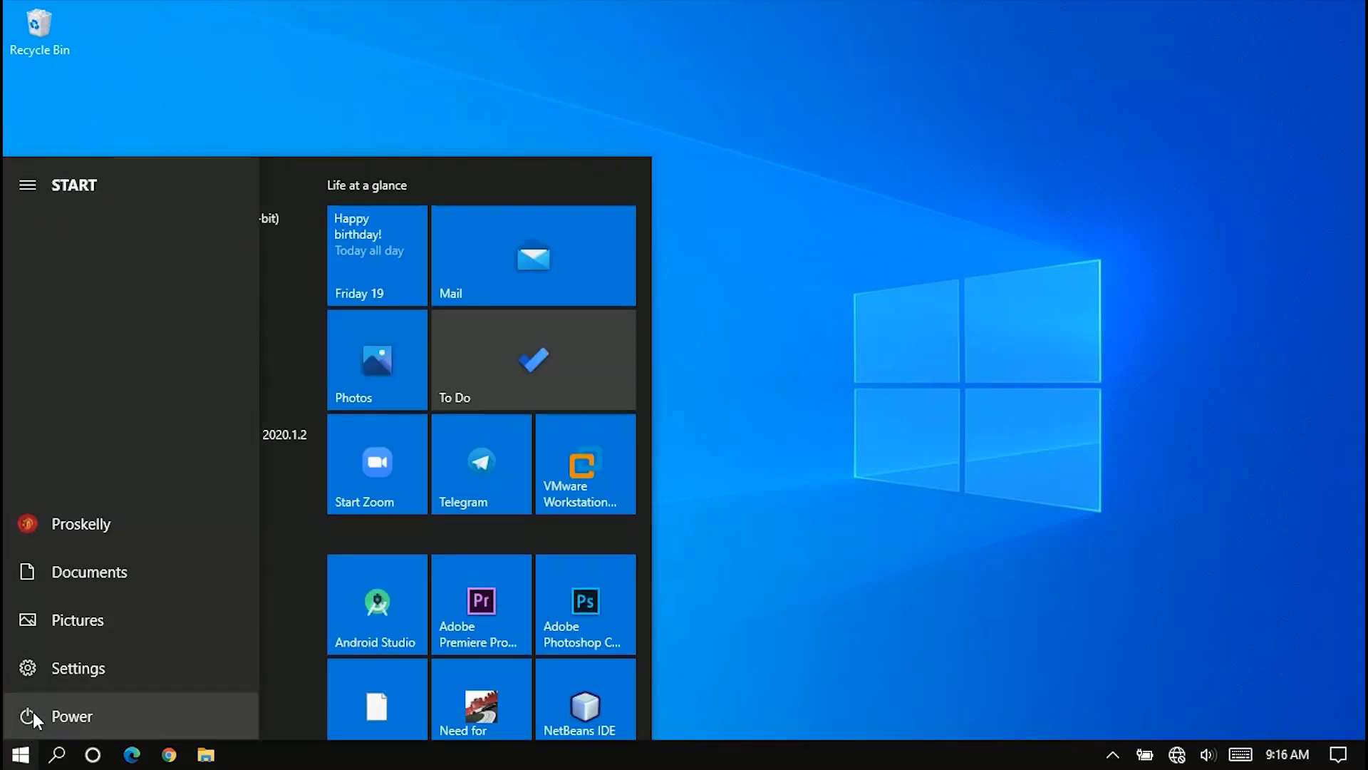
left_click(33, 712)
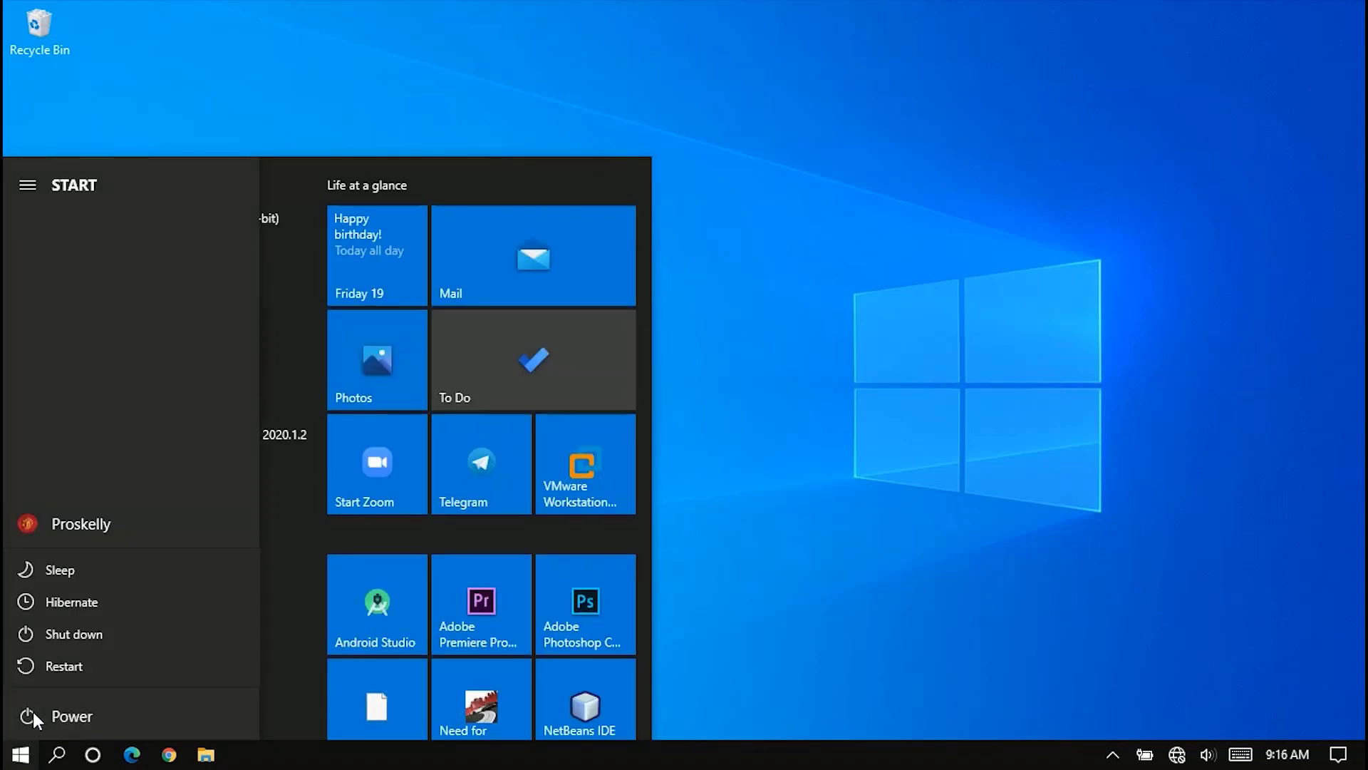
left_click(66, 664)
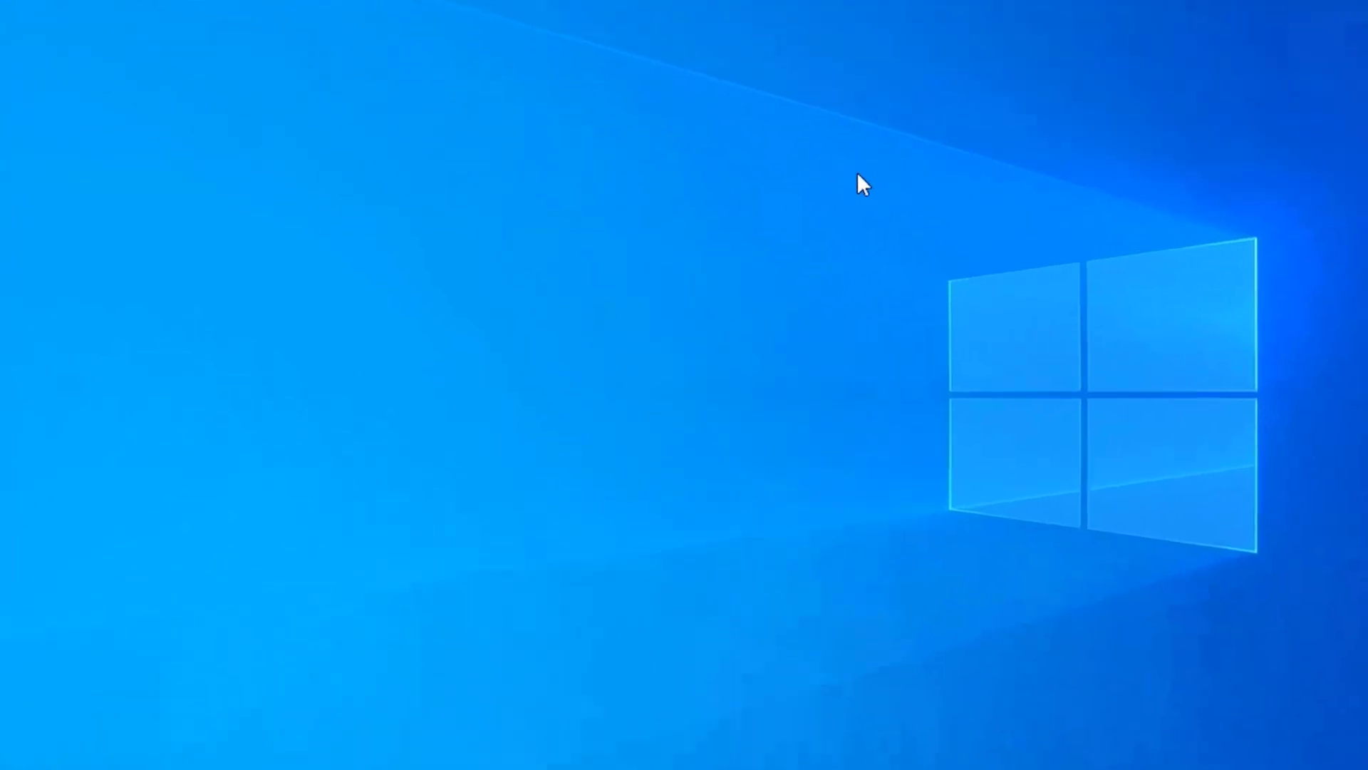
Reopen the Display 1 adapter properties to confirm 576 MB dedicated video memory, then close them.
right_click(781, 209)
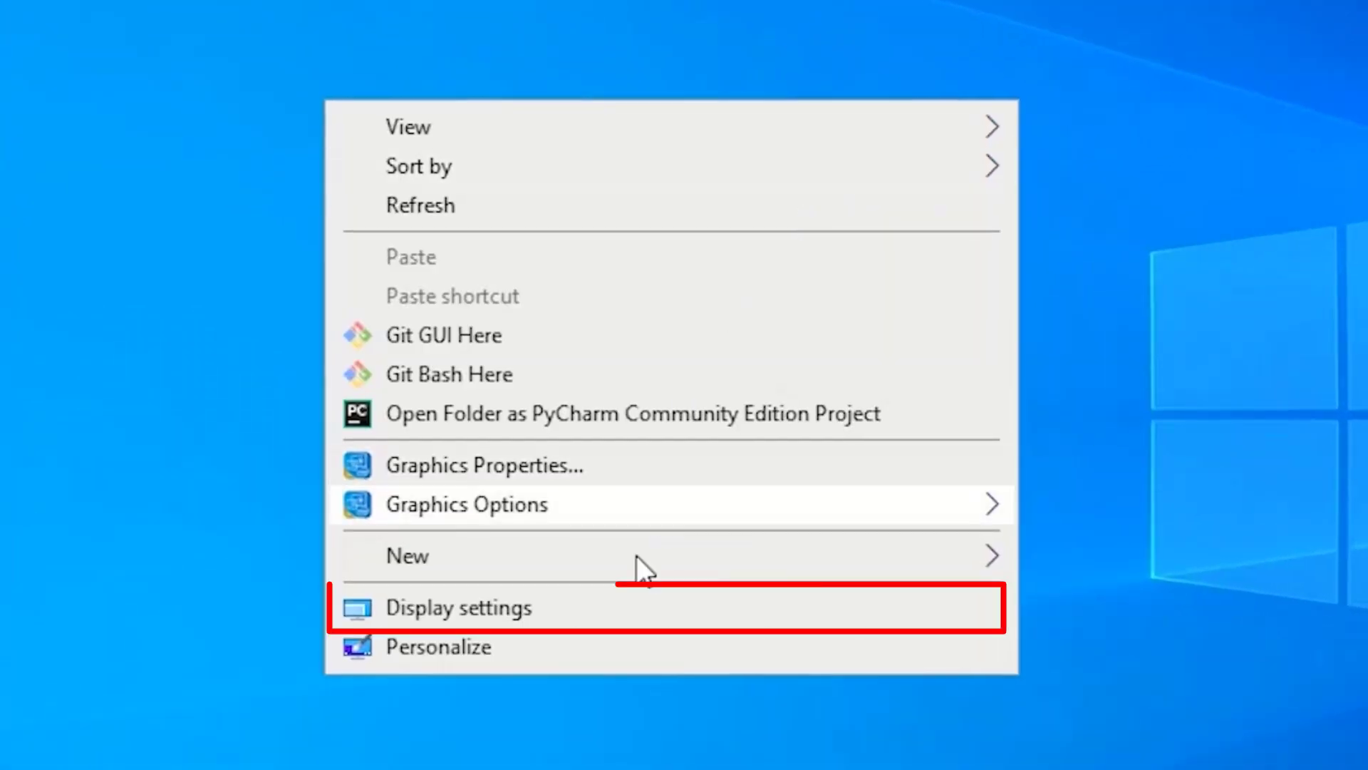
left_click(835, 608)
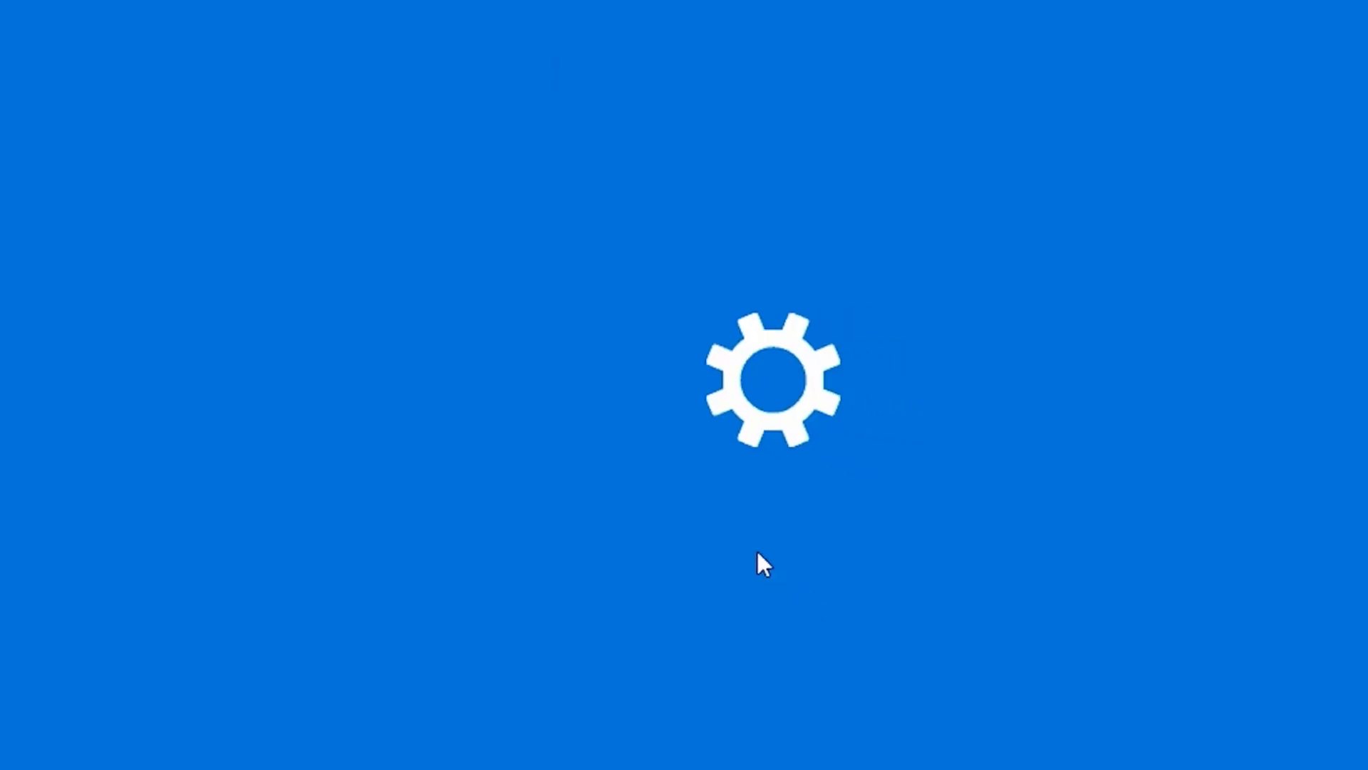
scroll(580, 477, "down", 5)
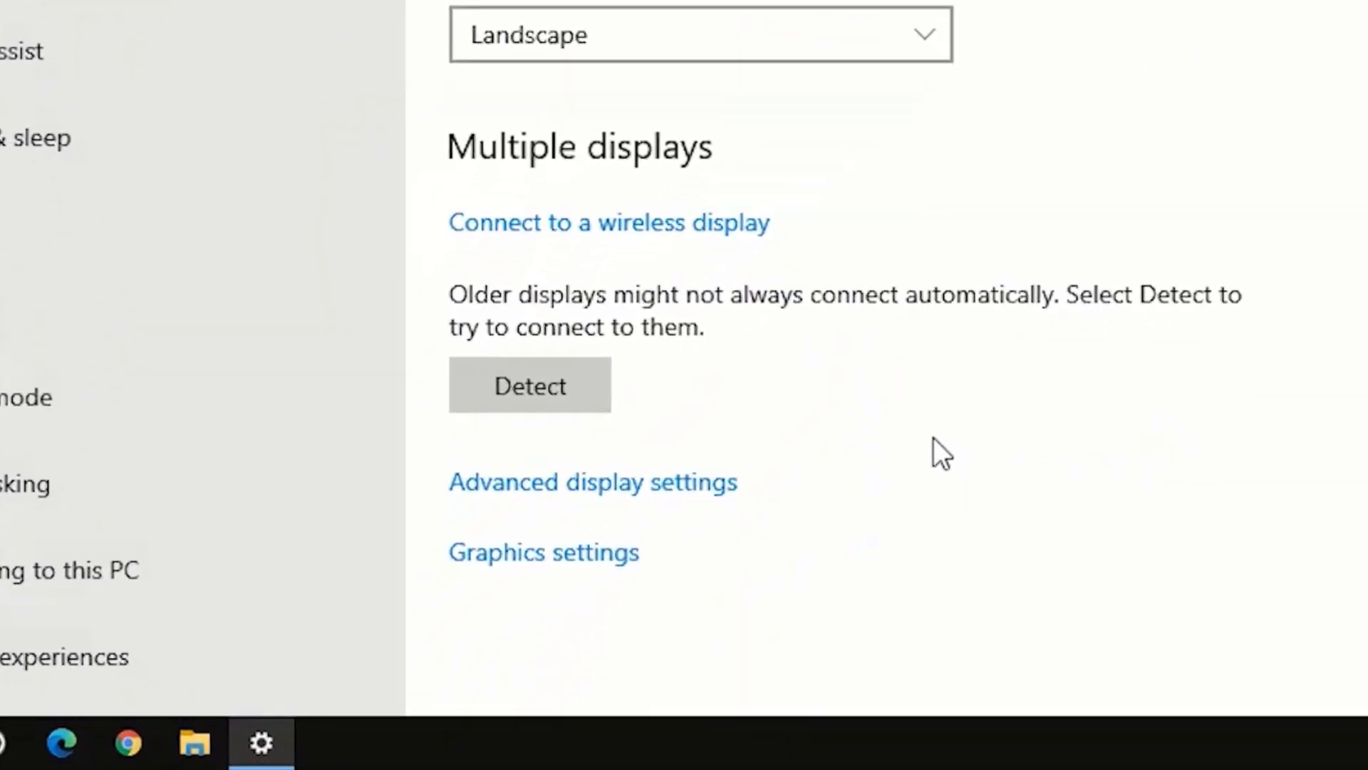
left_click(700, 485)
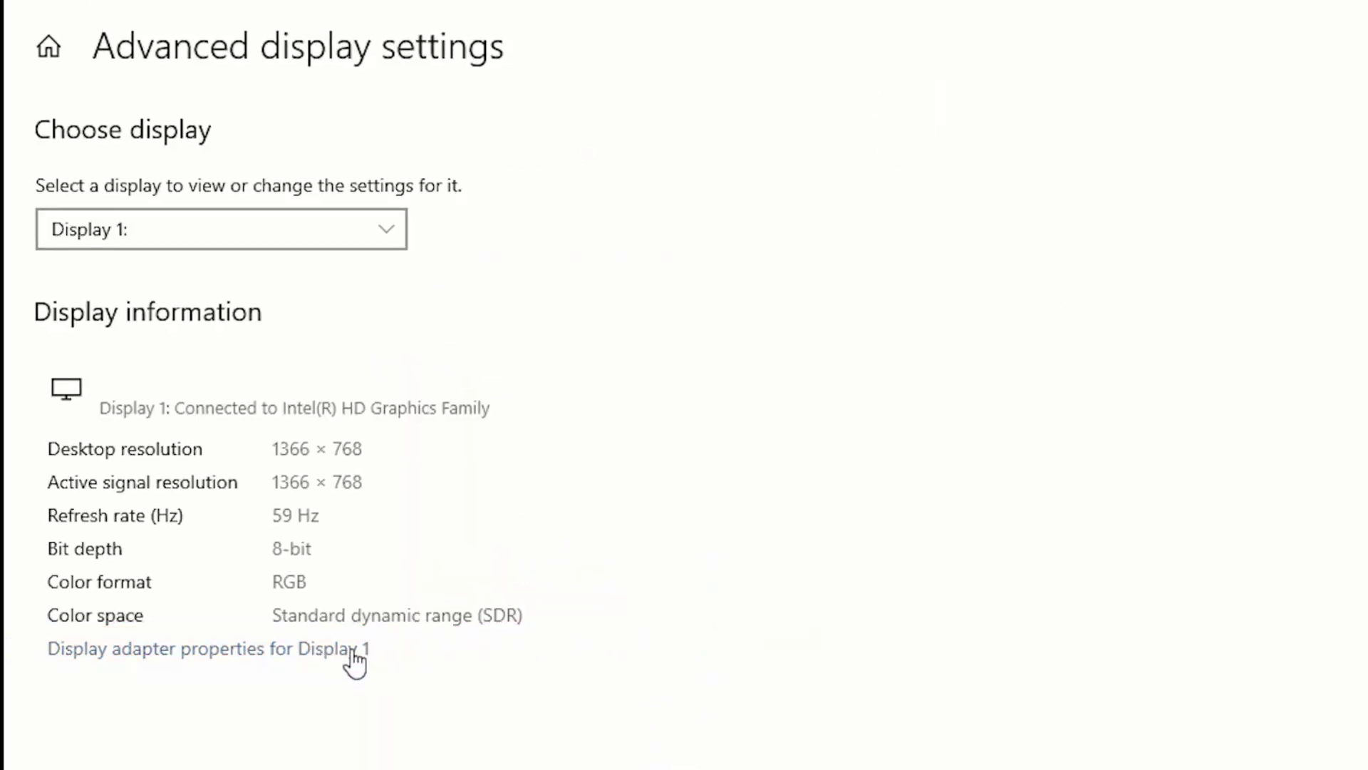
left_click(353, 652)
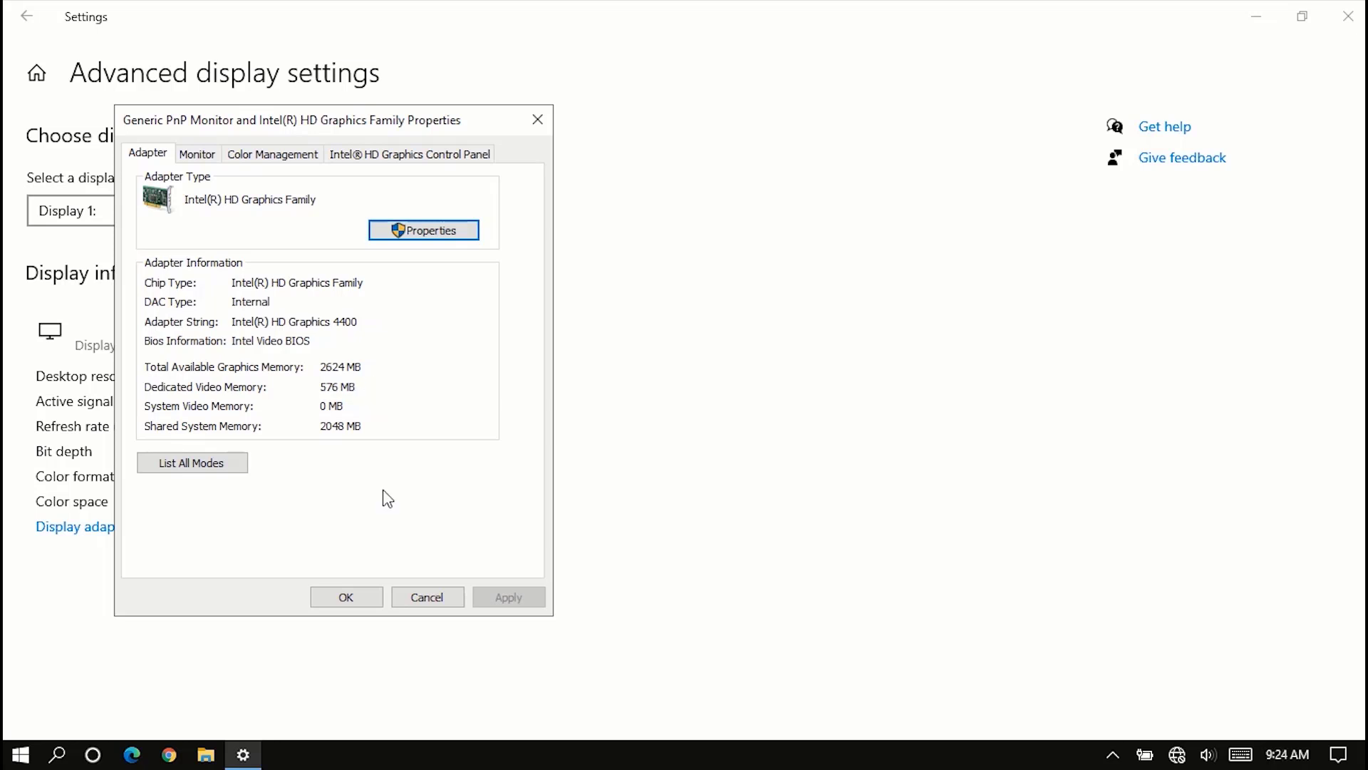
left_click(382, 597)
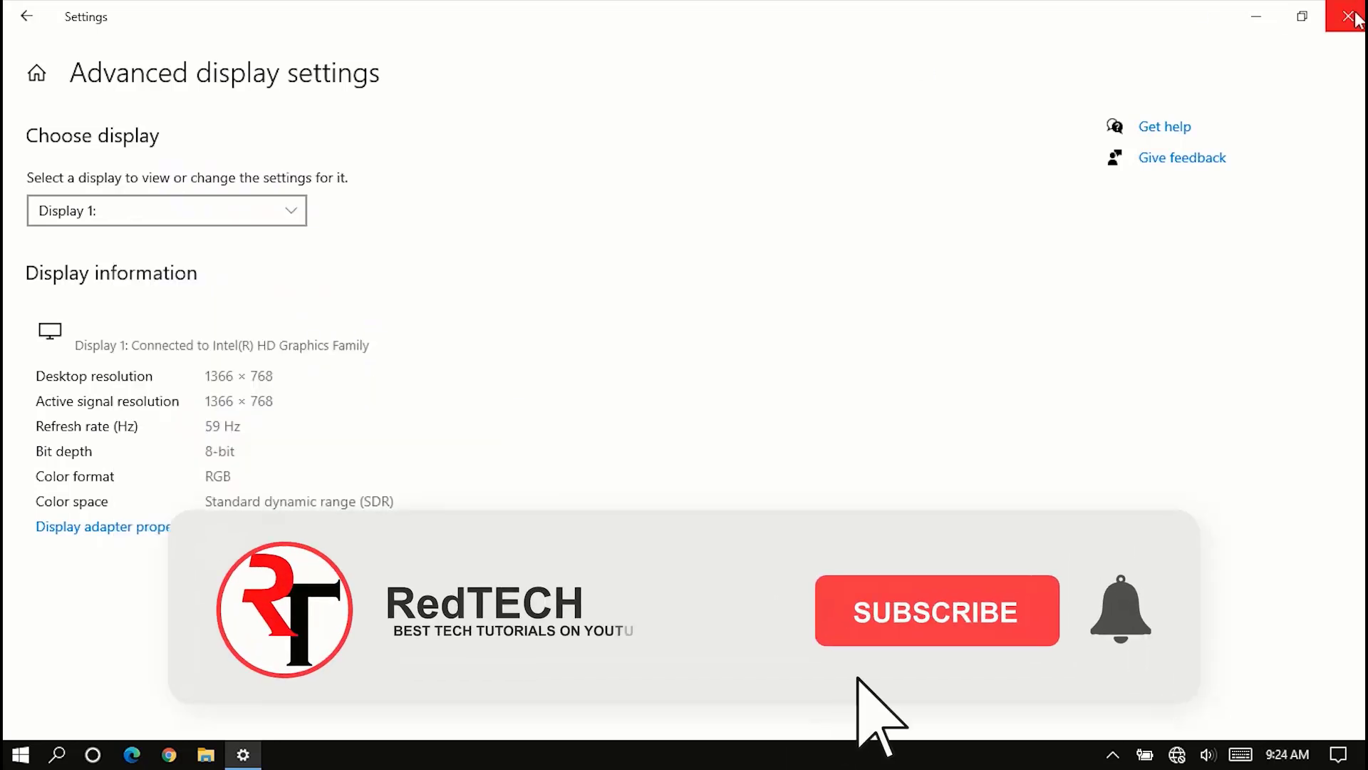
Close the Windows Settings window.
left_click(1355, 14)
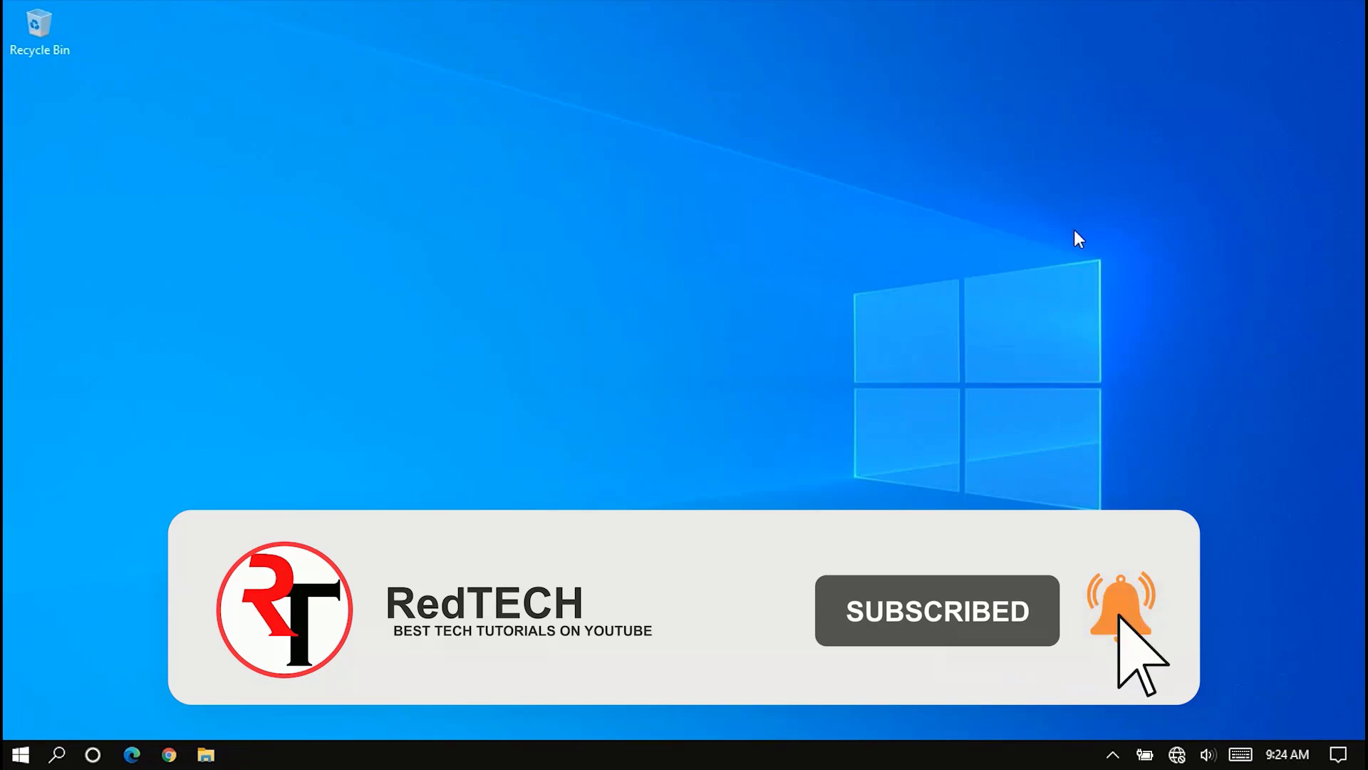